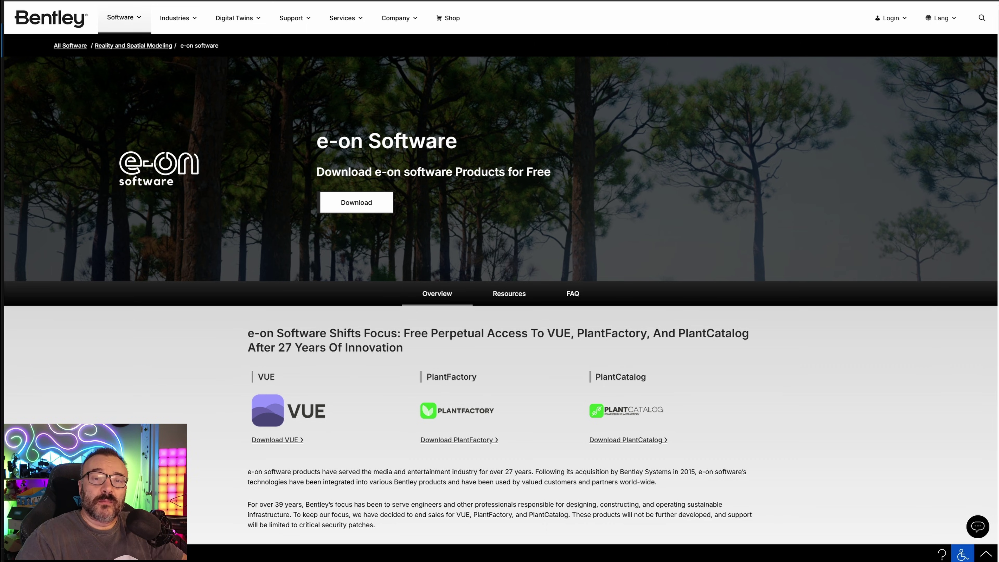
Switch from the e-on free-download page to the Planetside Software Terragen 4 homepage.
{"action": "key", "text": "ctrl+Tab"}
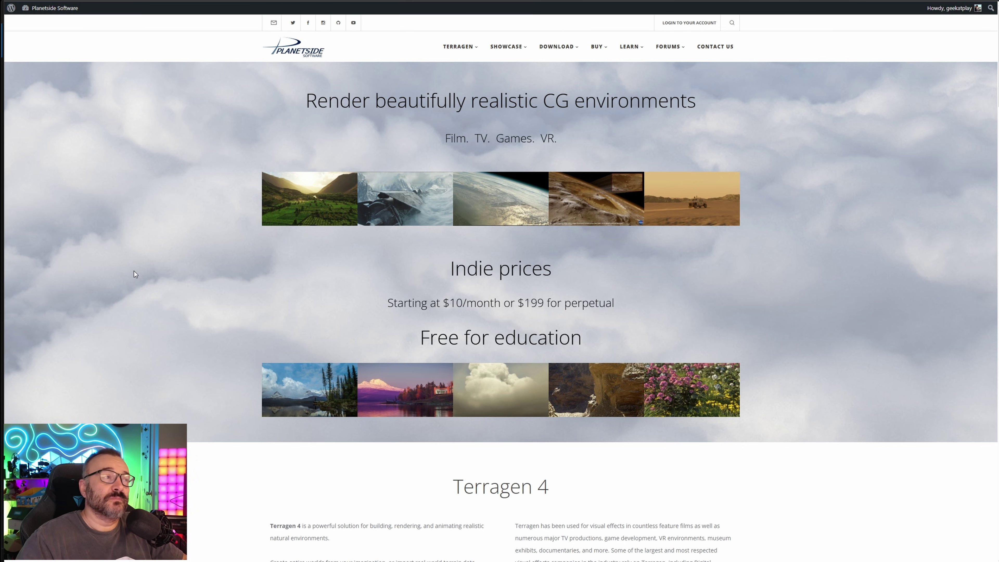
Show the AI-generated sunset grassland image, then bring up the Terragen 4 project with Fractal terrain 01.
{"action": "key", "text": "ctrl+Tab"}
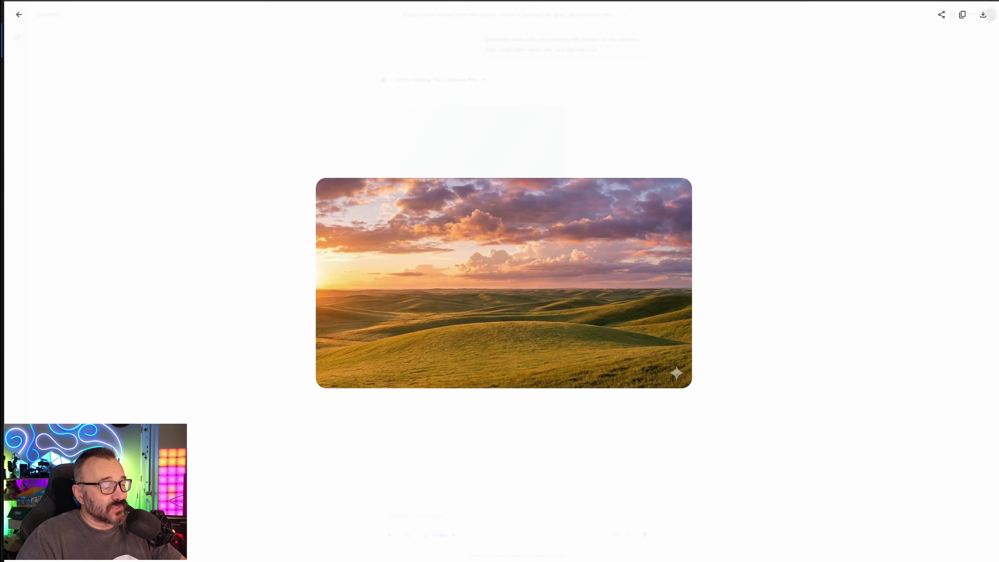
{"action": "key", "text": "alt+Tab"}
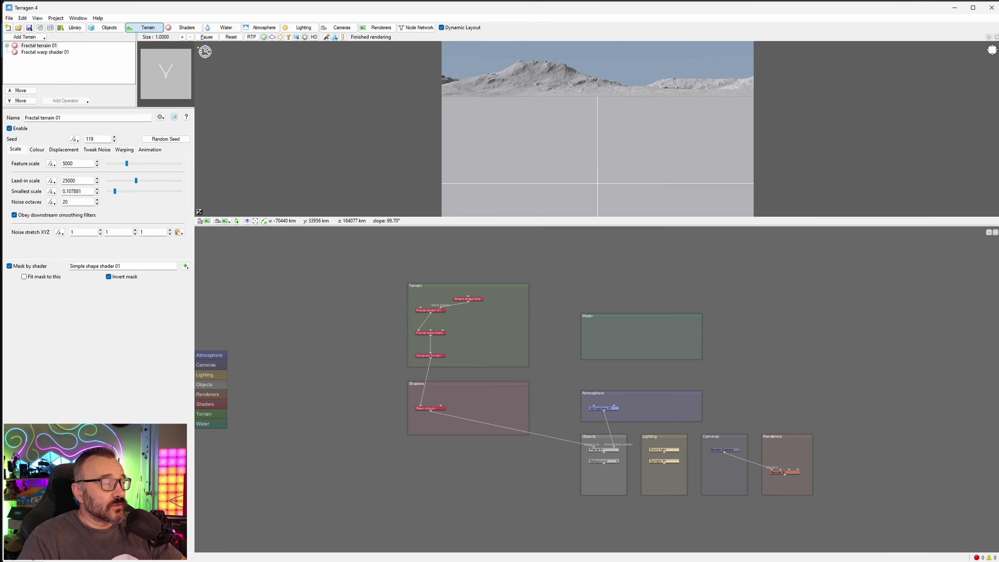
{"action": "key", "text": "alt+Tab"}
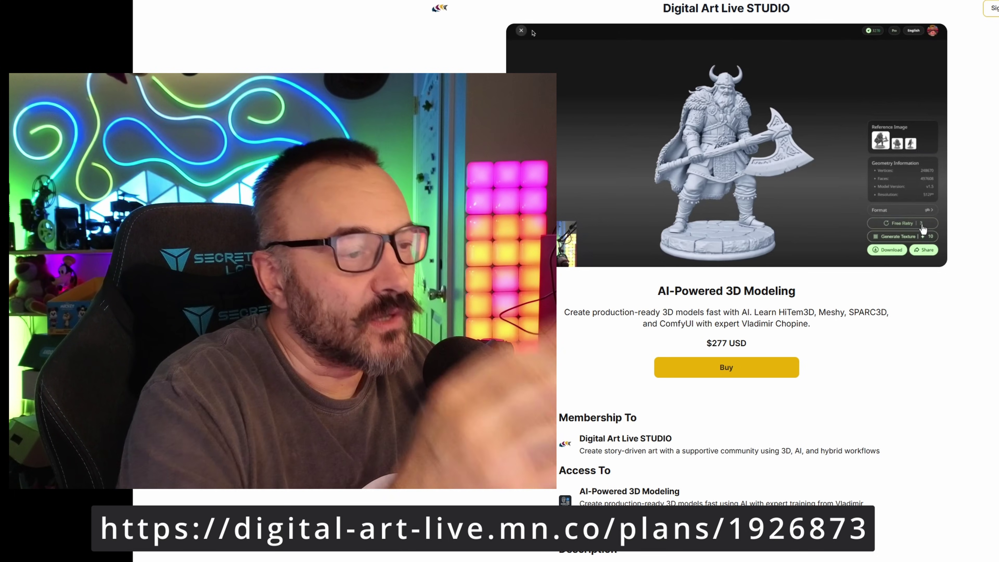
{"action": "scroll", "coordinate": [726, 275], "scroll_direction": "down", "scroll_amount": 12}
{"action": "scroll", "coordinate": [655, 342], "scroll_direction": "down", "scroll_amount": 8}
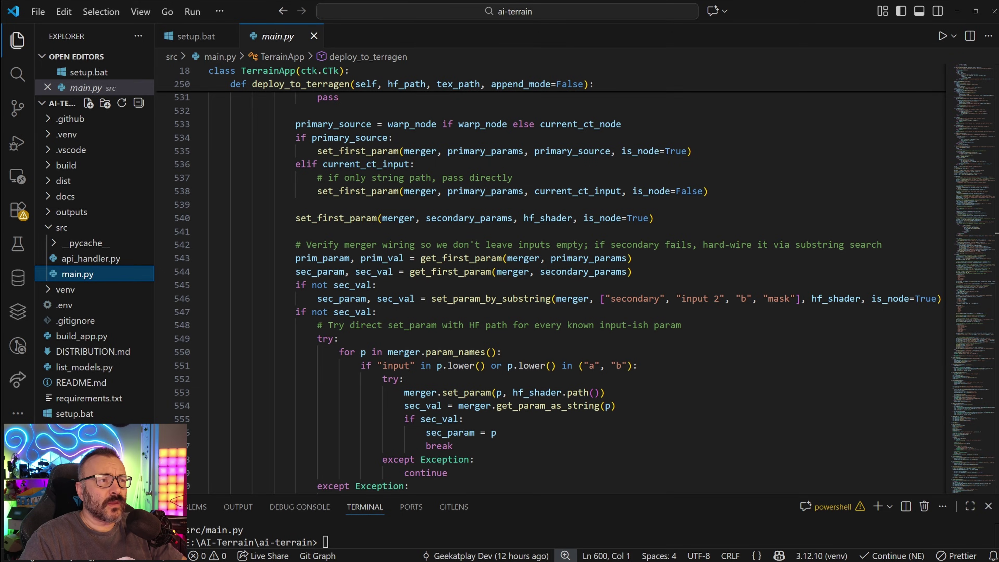
Leave main.py in VS Code for the ai-terrain GitHub repository page.
{"action": "key", "text": "alt+Tab"}
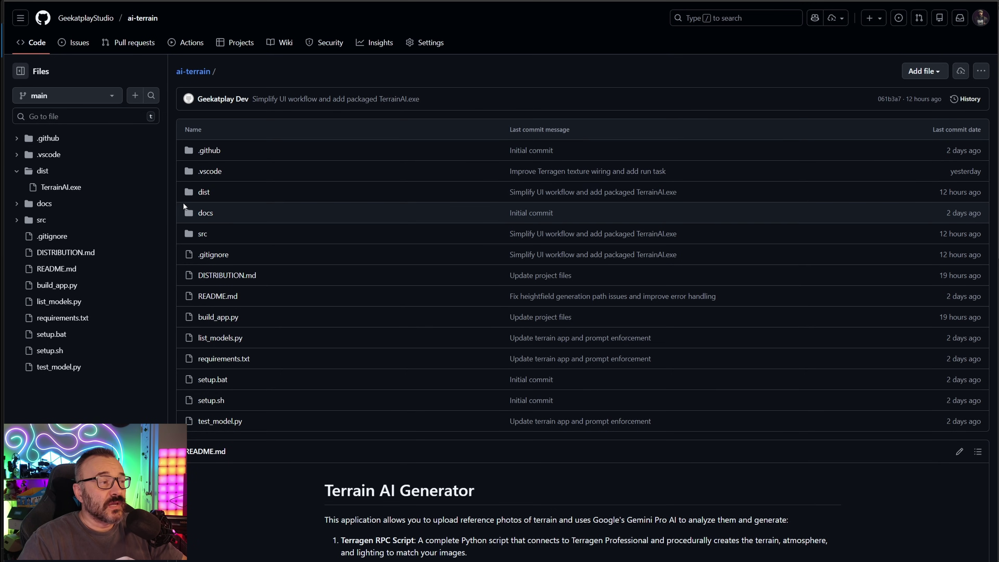
{"action": "left_click", "coordinate": [204, 193]}
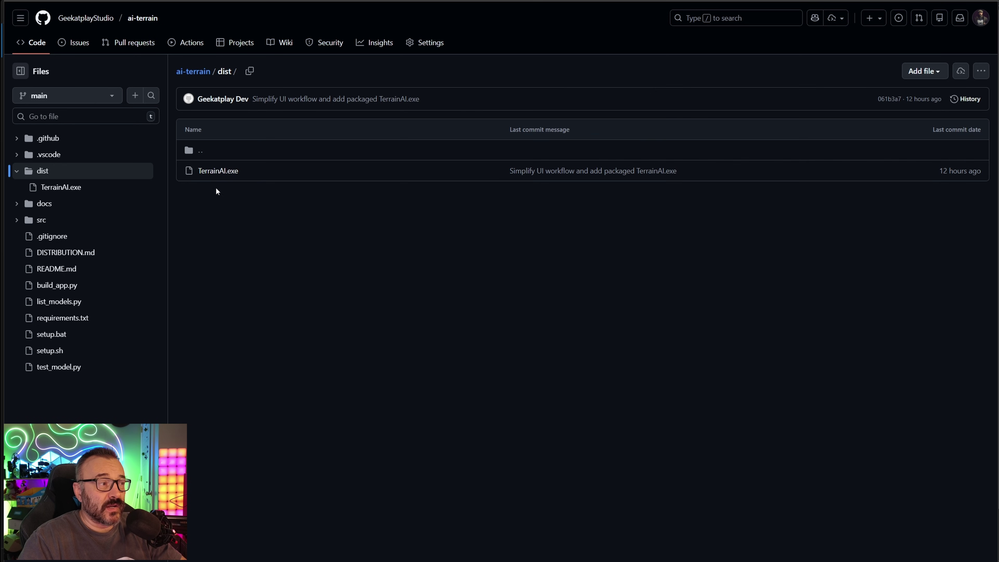
{"action": "left_click", "coordinate": [204, 154]}
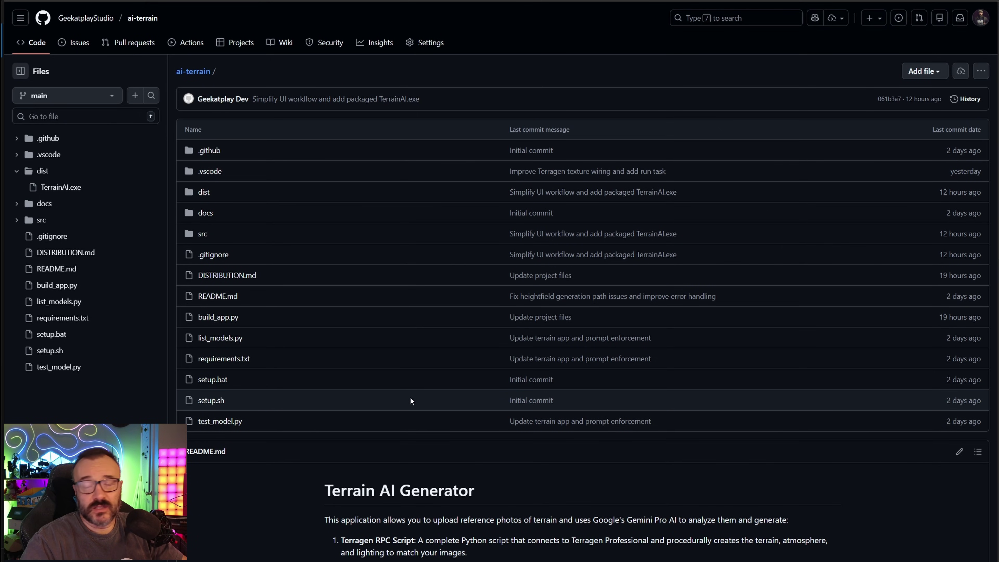
Scroll the ai-terrain README down to its Setup section and back up.
{"action": "scroll", "coordinate": [410, 400], "scroll_direction": "down", "scroll_amount": 15}
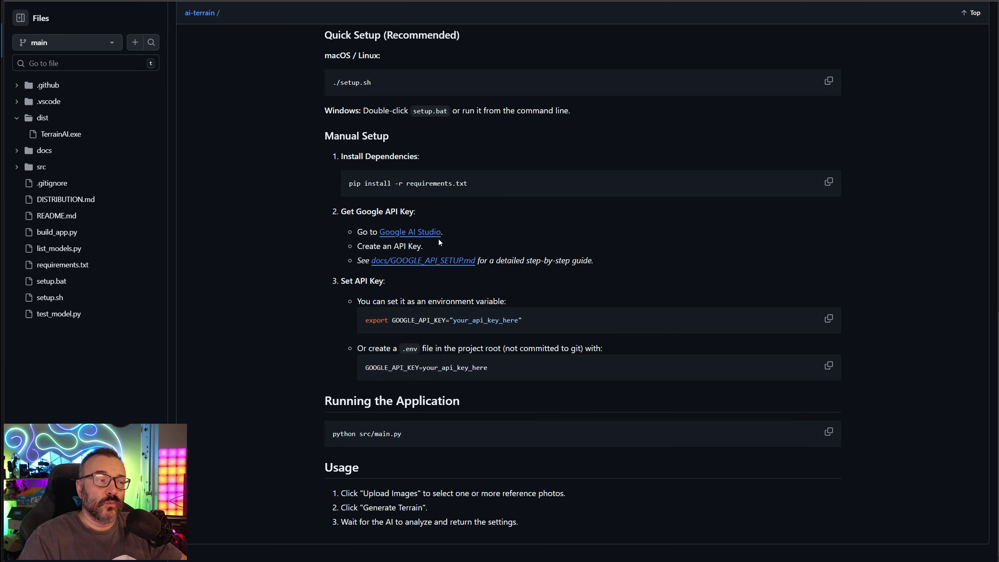
{"action": "scroll", "coordinate": [486, 289], "scroll_direction": "up", "scroll_amount": 3}
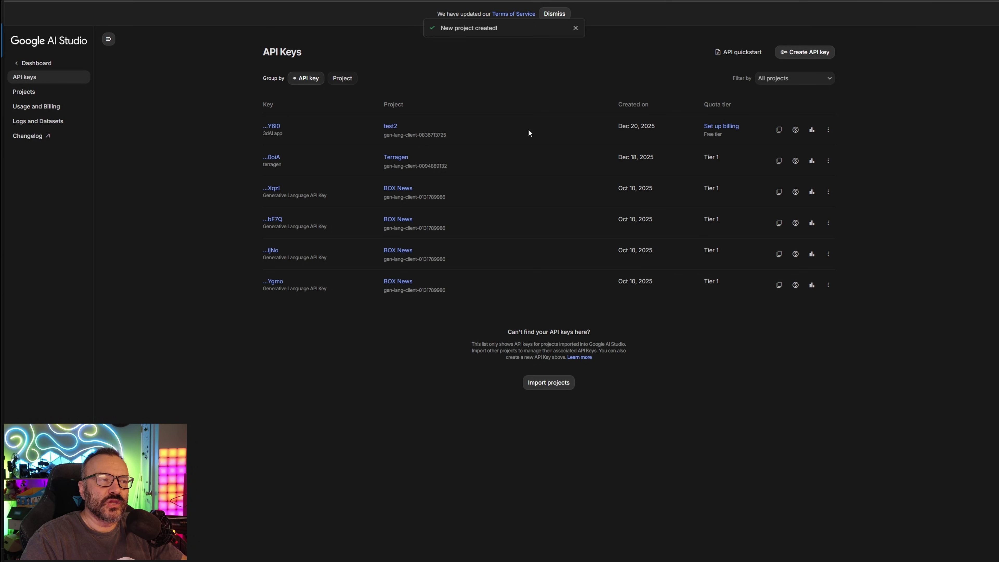
Highlight the test2 key's 'Free tier' label, then scroll down the setup instructions.
{"action": "left_click_drag", "start_coordinate": [728, 142], "coordinate": [703, 138]}
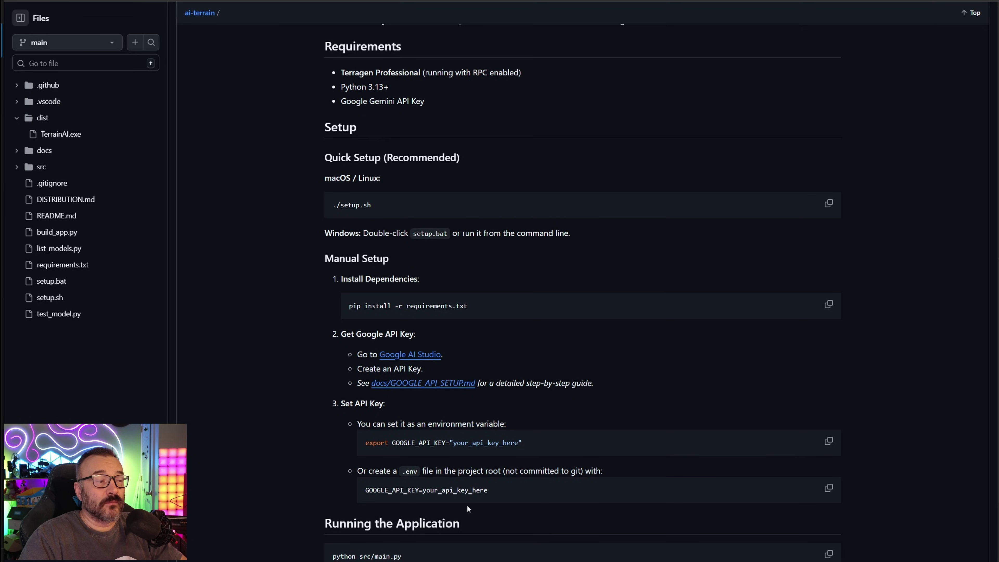
{"action": "scroll", "coordinate": [587, 347], "scroll_direction": "down", "scroll_amount": 2}
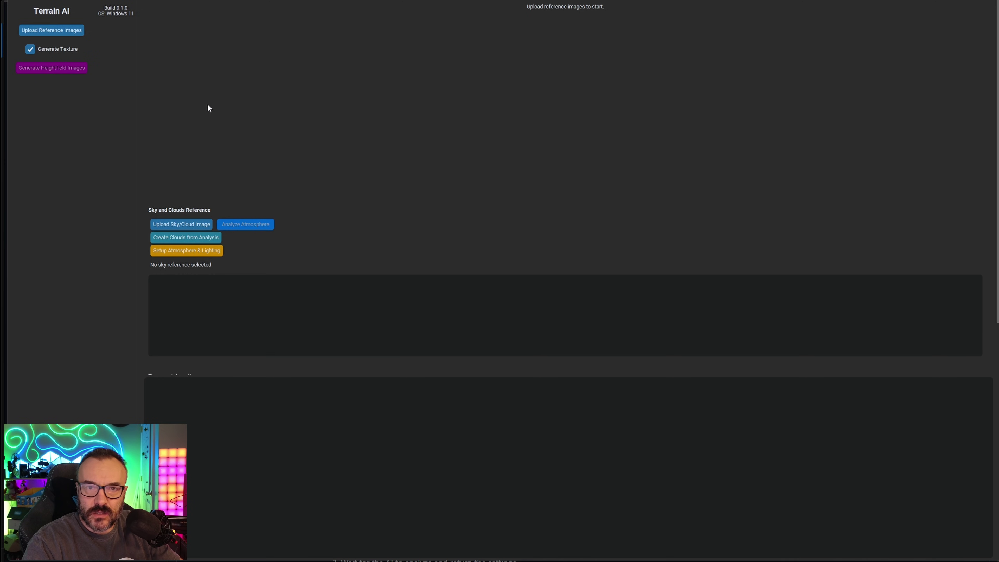
Upload rolling-hills-2.png as the terrain reference image in Terrain AI.
{"action": "left_click", "coordinate": [34, 34]}
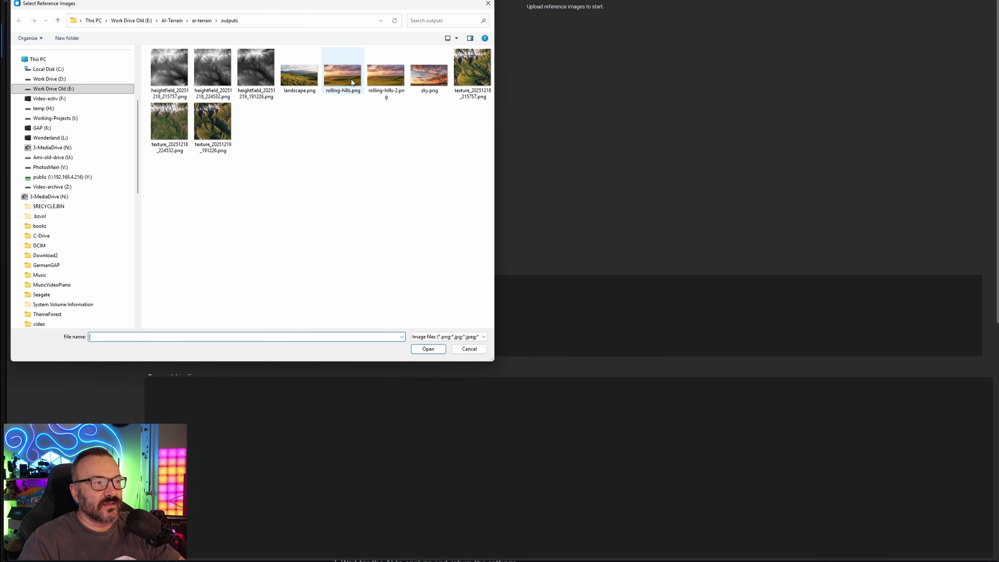
{"action": "left_click", "coordinate": [380, 76]}
{"action": "left_click", "coordinate": [424, 350]}
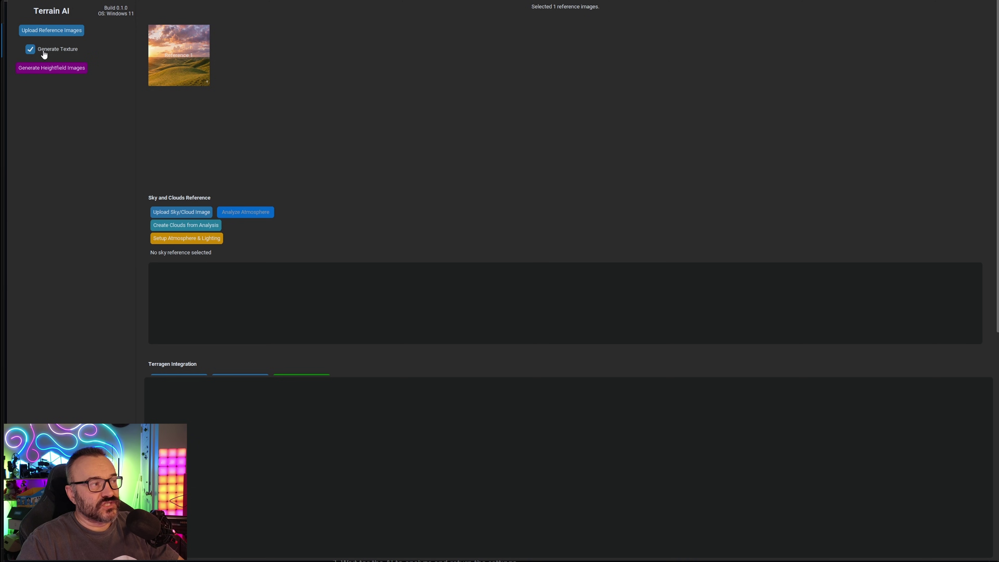
Generate a grayscale heightfield and matching texture from the rolling-hills reference image.
{"action": "left_click", "coordinate": [65, 67]}
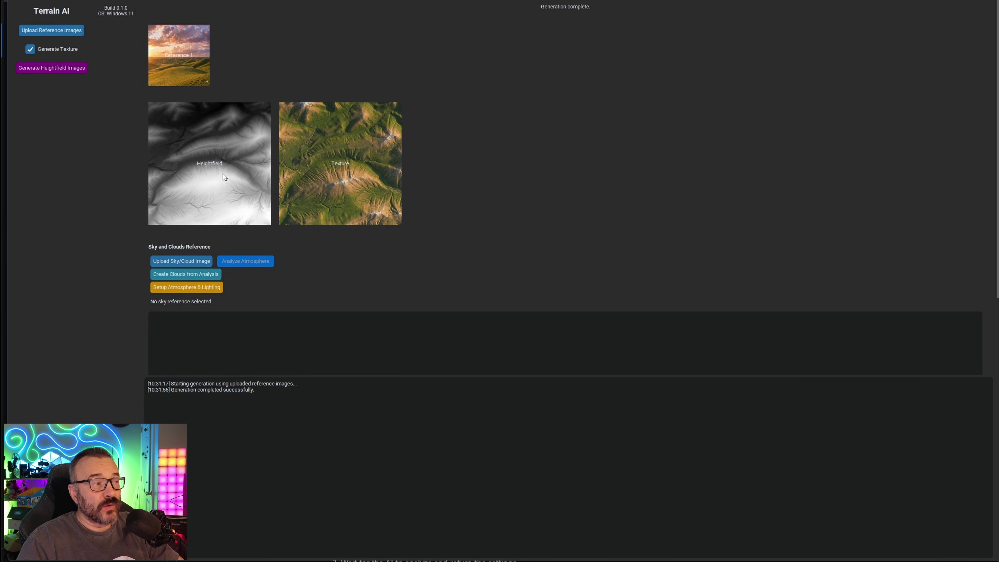
Run Generate Heightfield Images a second time and scroll the log to confirm success.
{"action": "left_click", "coordinate": [54, 71]}
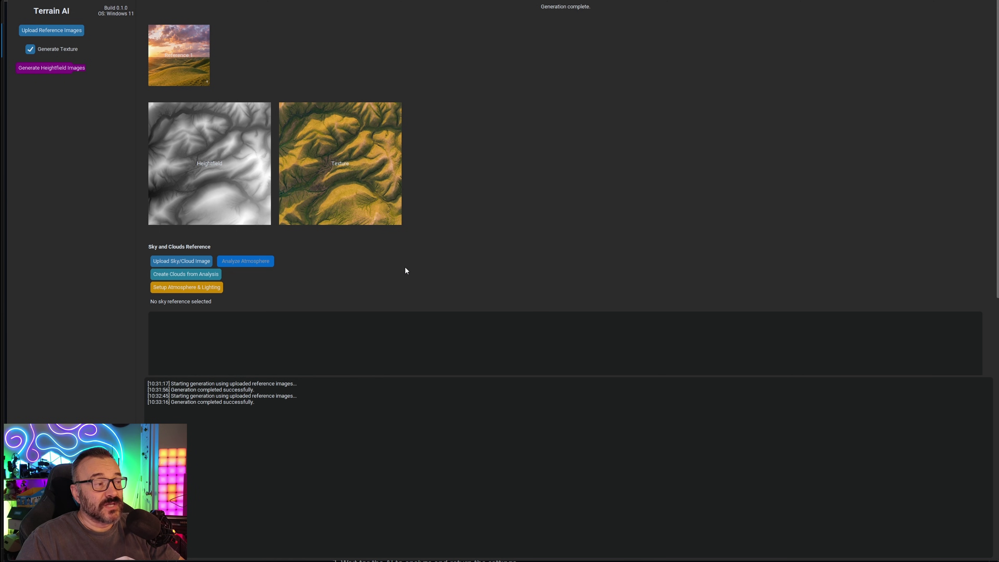
{"action": "scroll", "coordinate": [385, 255], "scroll_direction": "down", "scroll_amount": 1}
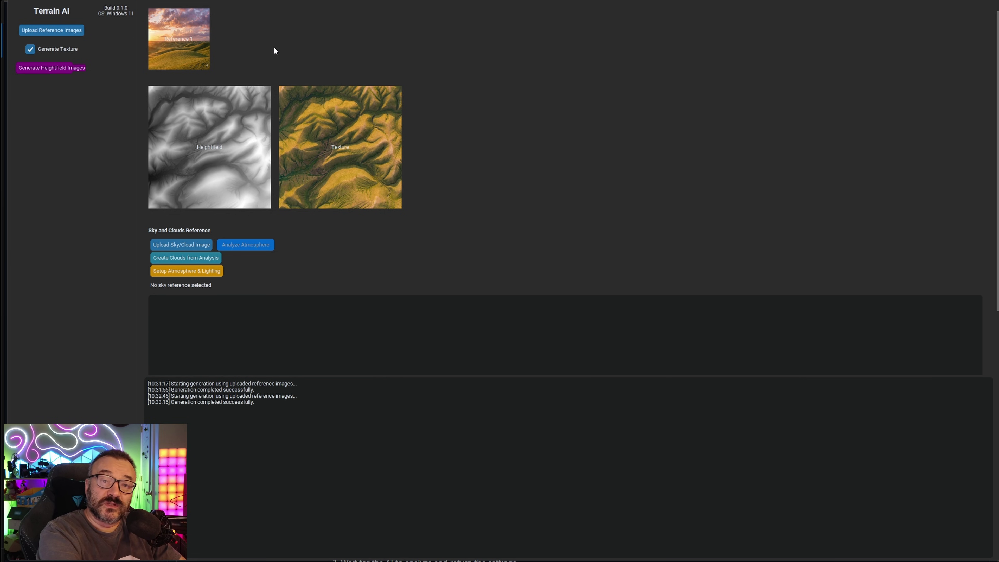
Upload rolling-hills-2.png from the outputs folder as the sky/cloud reference image.
{"action": "left_click", "coordinate": [177, 246]}
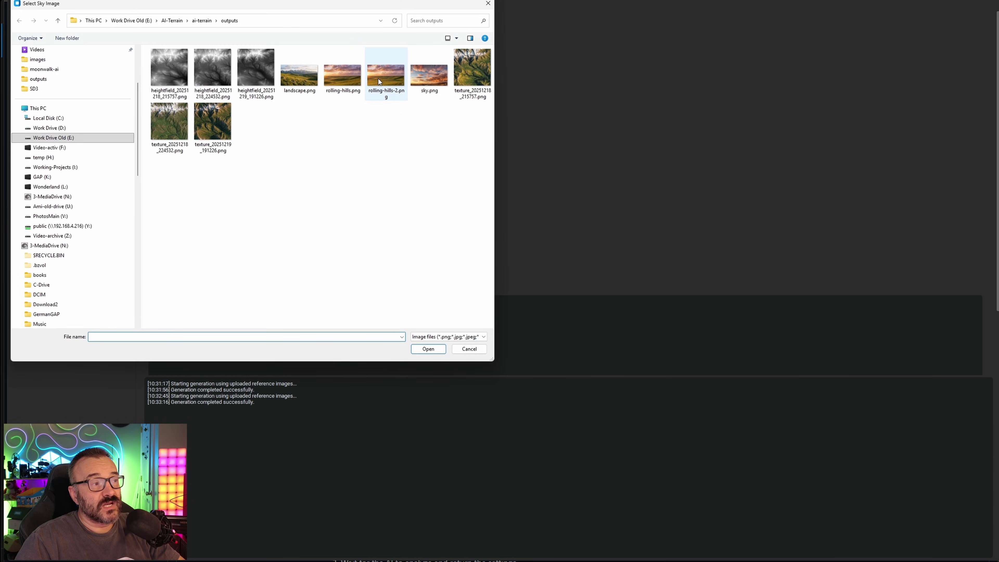
{"action": "left_click", "coordinate": [385, 76]}
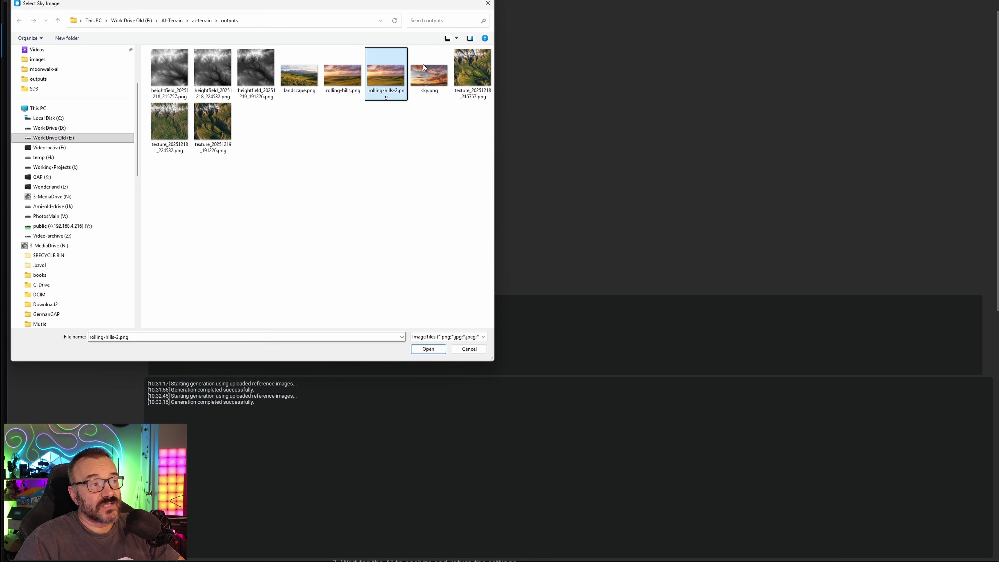
{"action": "left_click", "coordinate": [433, 352]}
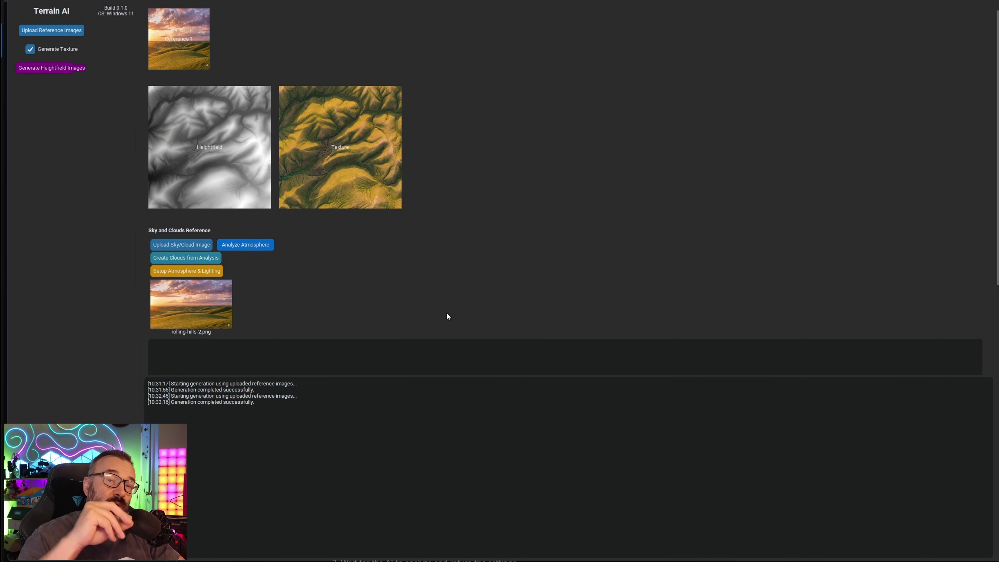
{"action": "scroll", "coordinate": [393, 264], "scroll_direction": "down", "scroll_amount": 1}
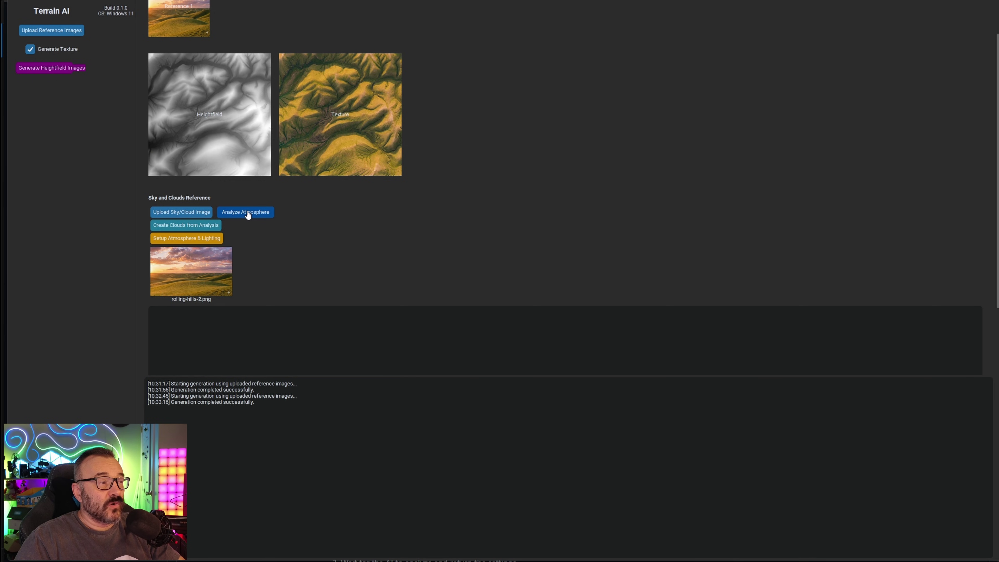
Run Analyze Atmosphere and review the JSON's sun angles, cumulus and stratocumulus layers.
{"action": "left_click", "coordinate": [245, 213]}
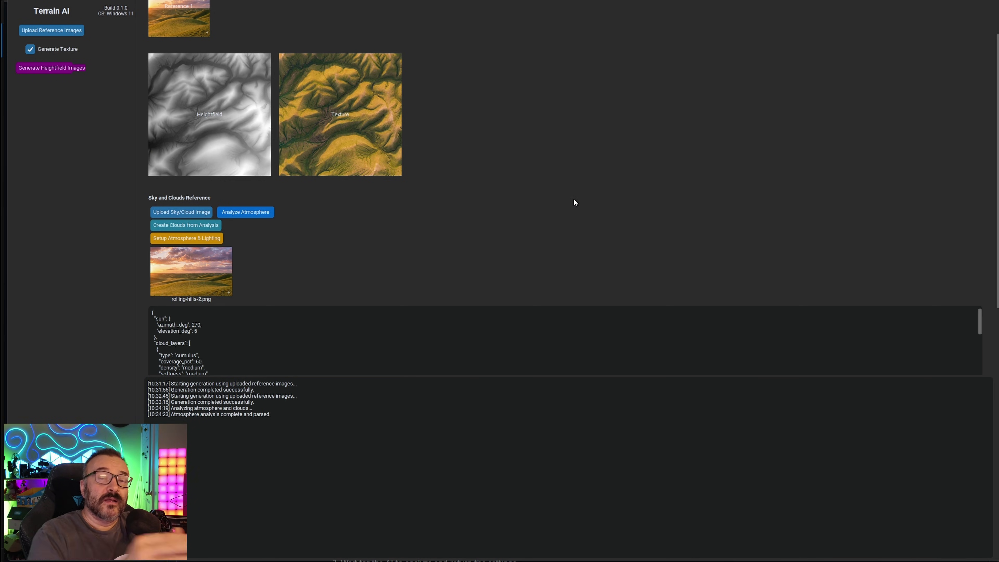
{"action": "scroll", "coordinate": [379, 46], "scroll_direction": "up", "scroll_amount": 1}
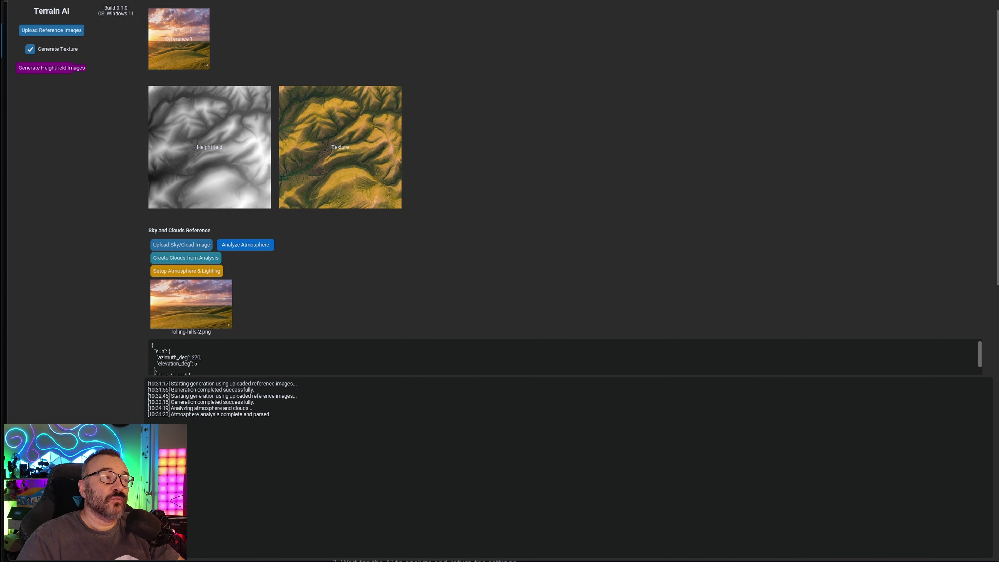
{"action": "scroll", "coordinate": [418, 208], "scroll_direction": "down", "scroll_amount": 1}
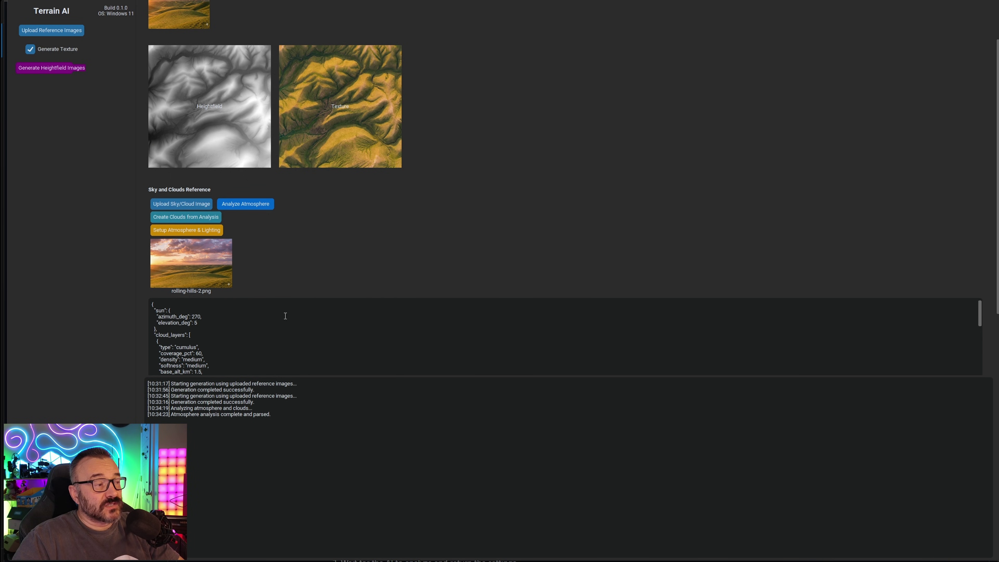
{"action": "scroll", "coordinate": [281, 317], "scroll_direction": "down", "scroll_amount": 5}
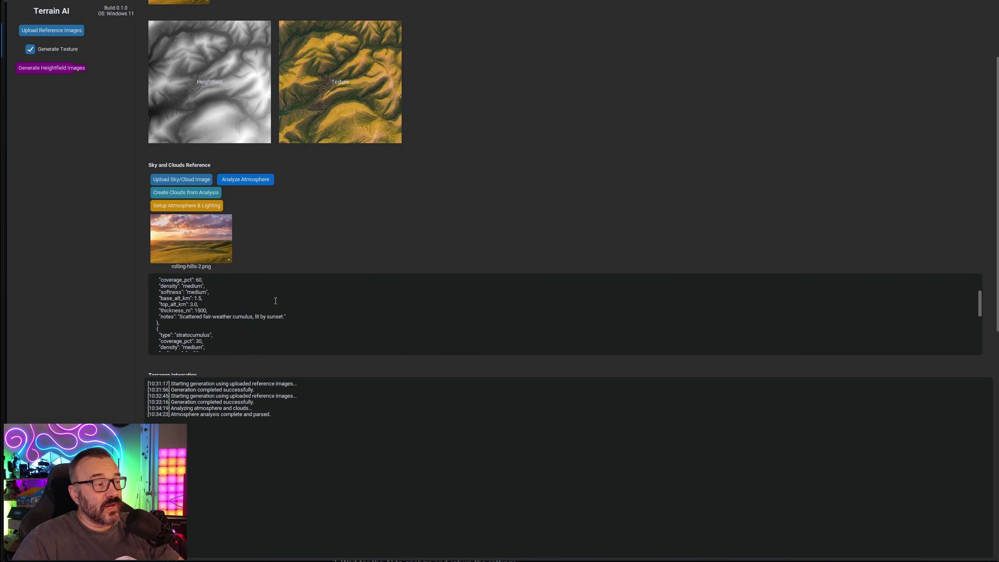
{"action": "scroll", "coordinate": [276, 301], "scroll_direction": "down", "scroll_amount": 6}
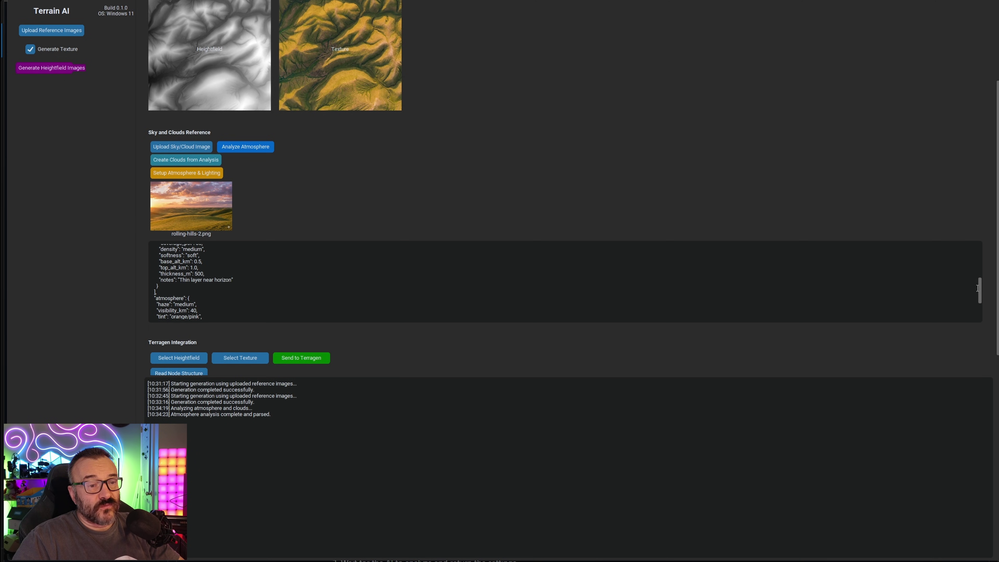
{"action": "left_click_drag", "start_coordinate": [978, 288], "coordinate": [970, 268]}
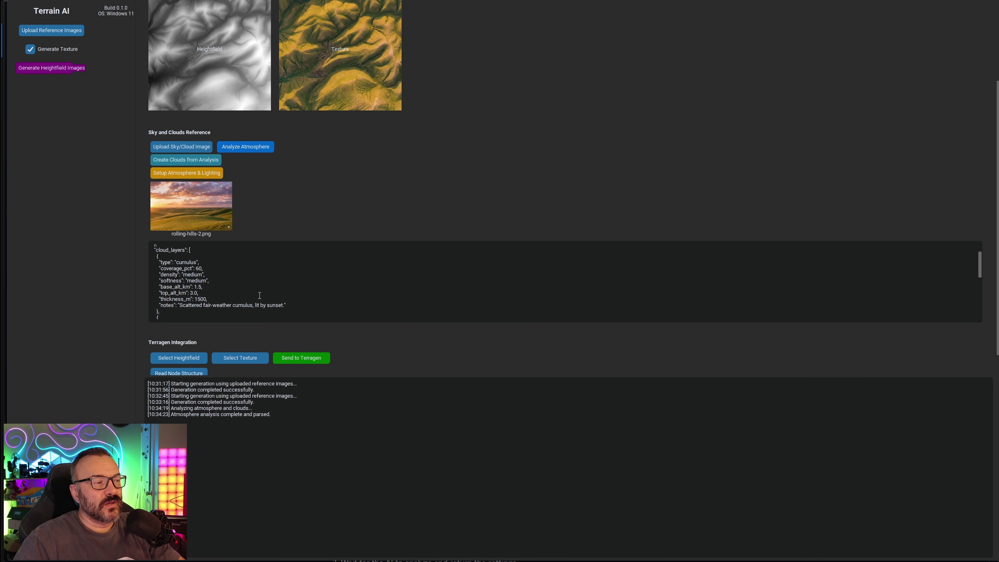
{"action": "scroll", "coordinate": [275, 289], "scroll_direction": "down", "scroll_amount": 2}
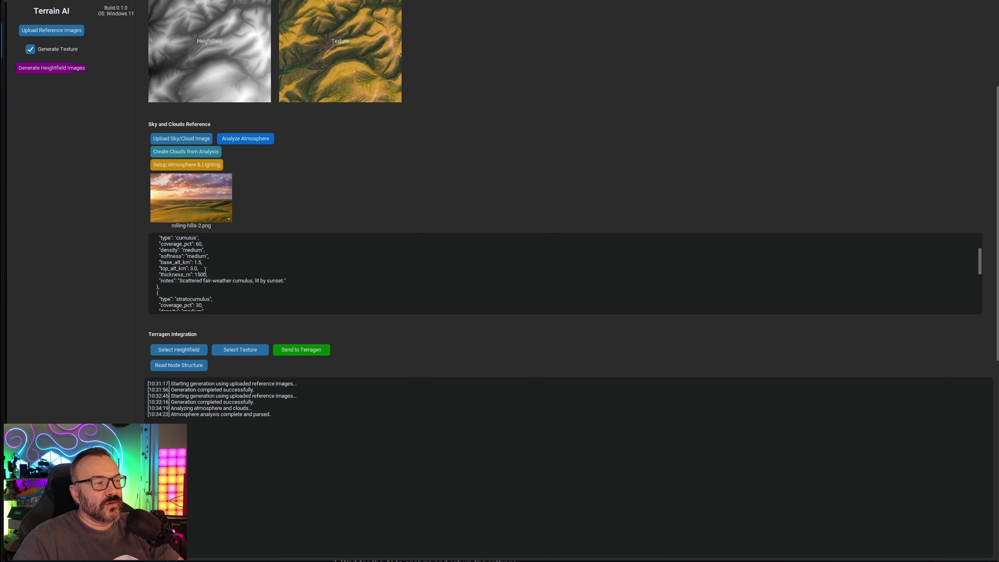
{"action": "scroll", "coordinate": [208, 271], "scroll_direction": "down", "scroll_amount": 5}
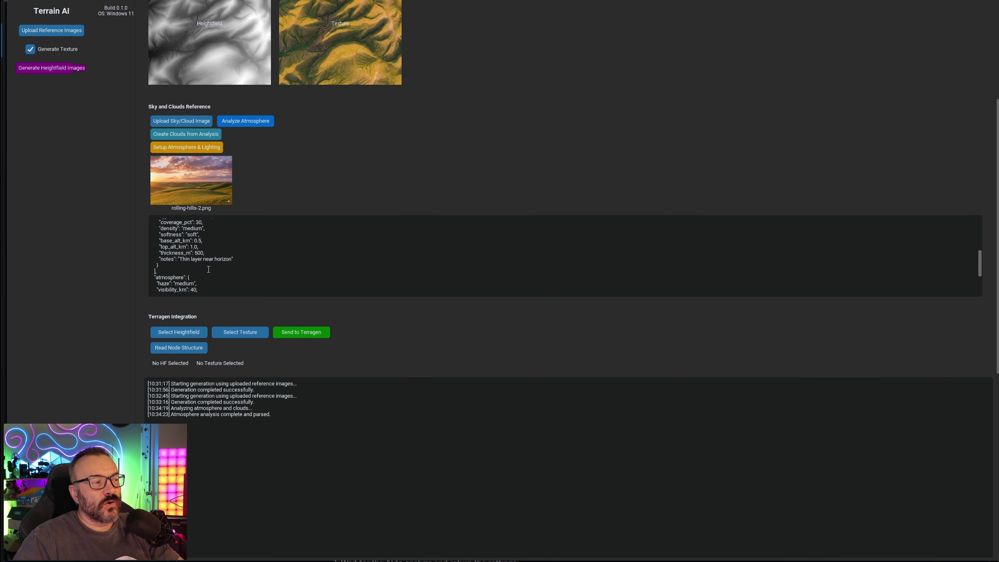
{"action": "scroll", "coordinate": [208, 270], "scroll_direction": "down", "scroll_amount": 2}
{"action": "scroll", "coordinate": [354, 237], "scroll_direction": "up", "scroll_amount": 5}
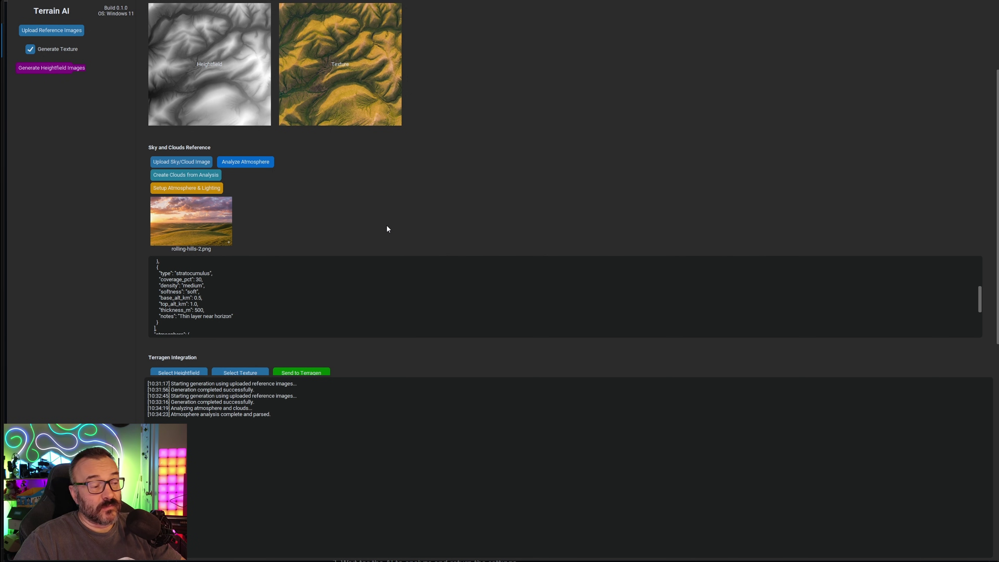
Put Terrain AI on the right half of the screen and Terragen on the left.
{"action": "left_click_drag", "start_coordinate": [997, 559], "coordinate": [476, 550]}
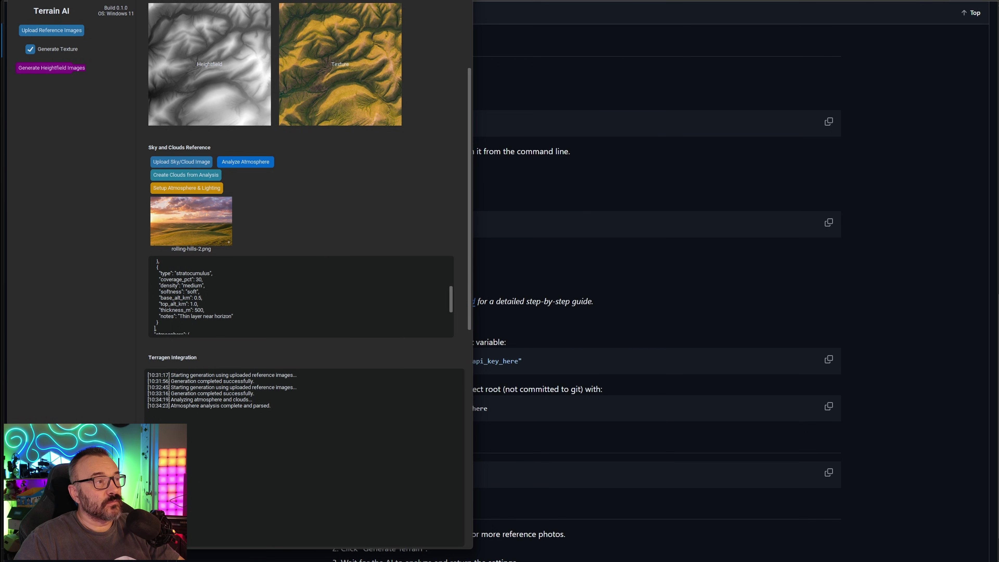
{"action": "left_click_drag", "start_coordinate": [275, 2], "coordinate": [820, 2]}
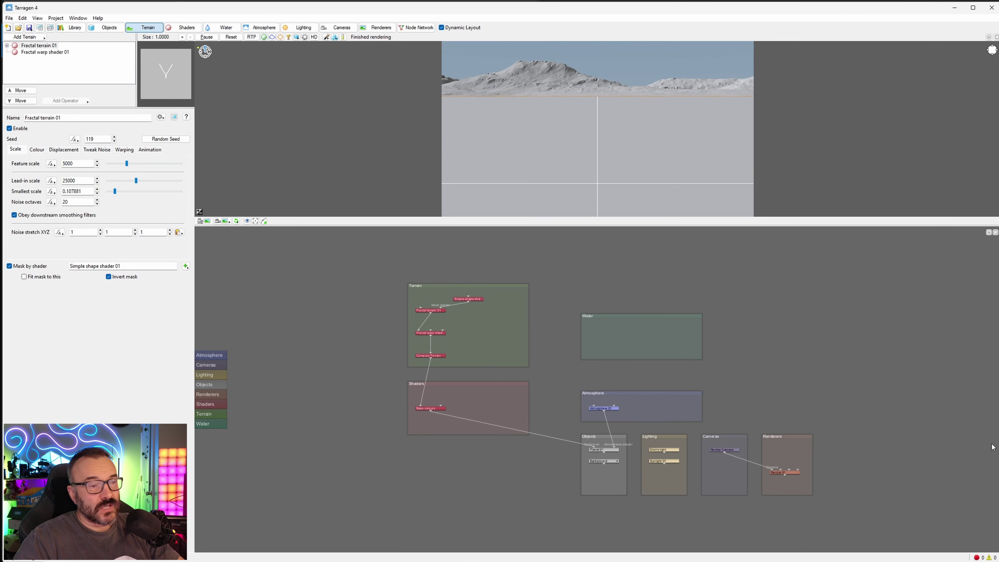
{"action": "left_click_drag", "start_coordinate": [887, 555], "coordinate": [535, 553]}
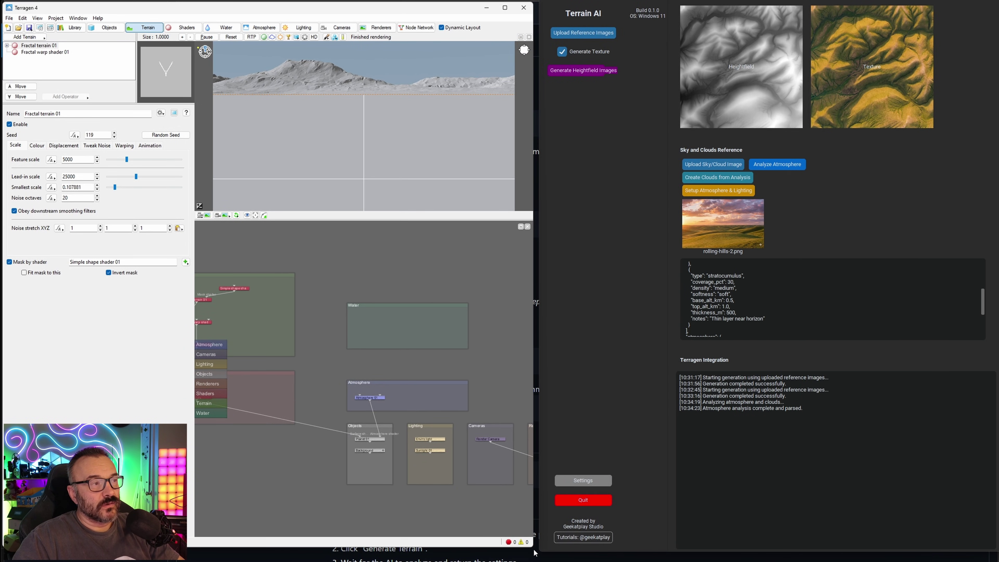
Switch the preview to sky with shaded terrain and tilt the camera up toward the sky.
{"action": "left_click", "coordinate": [280, 37]}
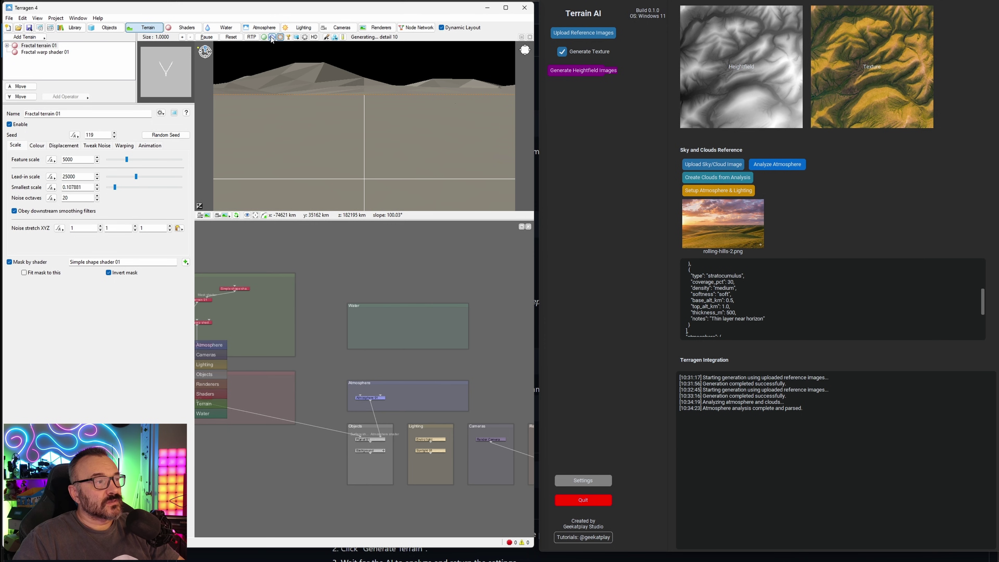
{"action": "left_click", "coordinate": [272, 37]}
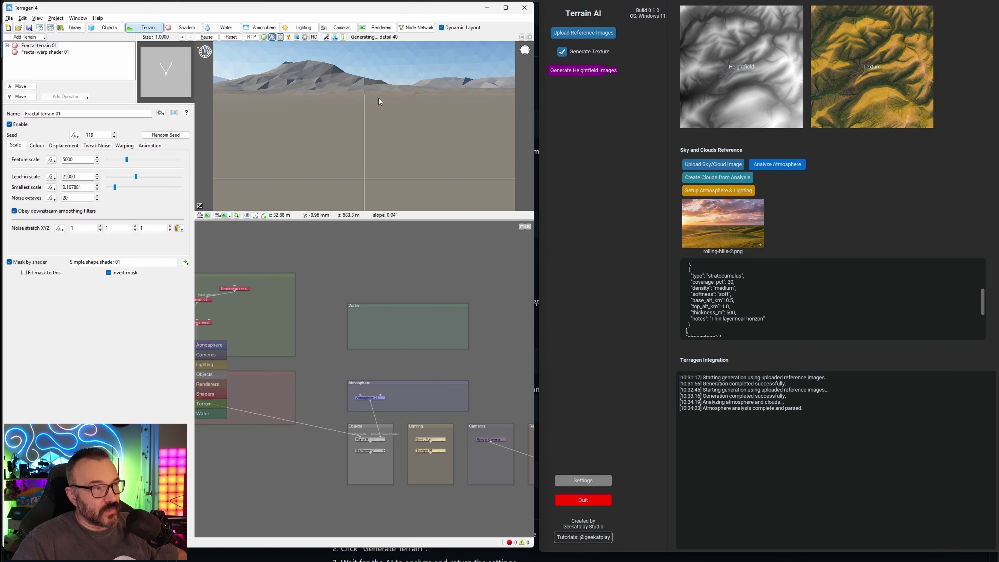
{"action": "left_click_drag", "start_coordinate": [380, 101], "coordinate": [396, 111]}
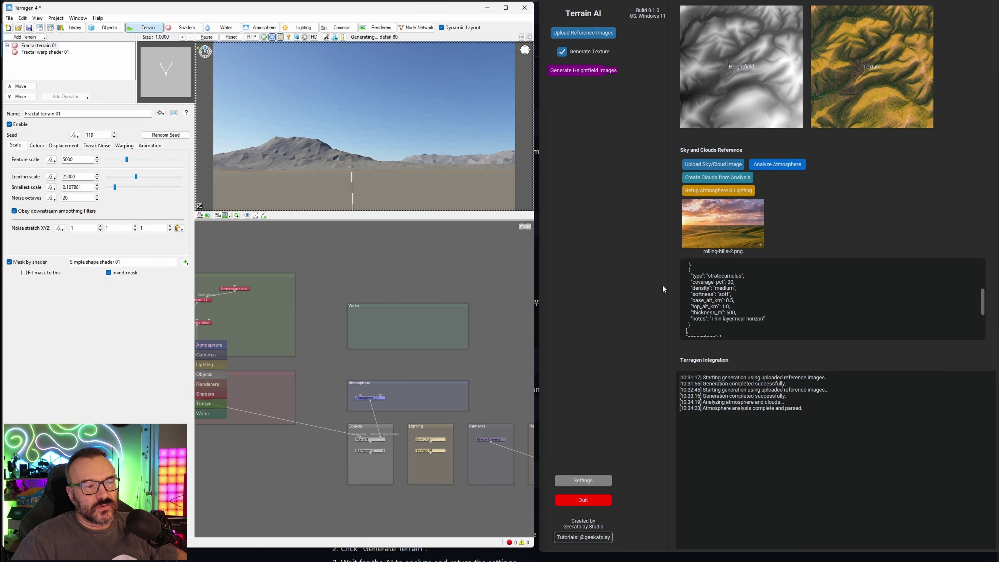
Send the haze and sun settings (heading 270°, elevation 5°) to Terragen and view the clouded sunset.
{"action": "left_click", "coordinate": [728, 191]}
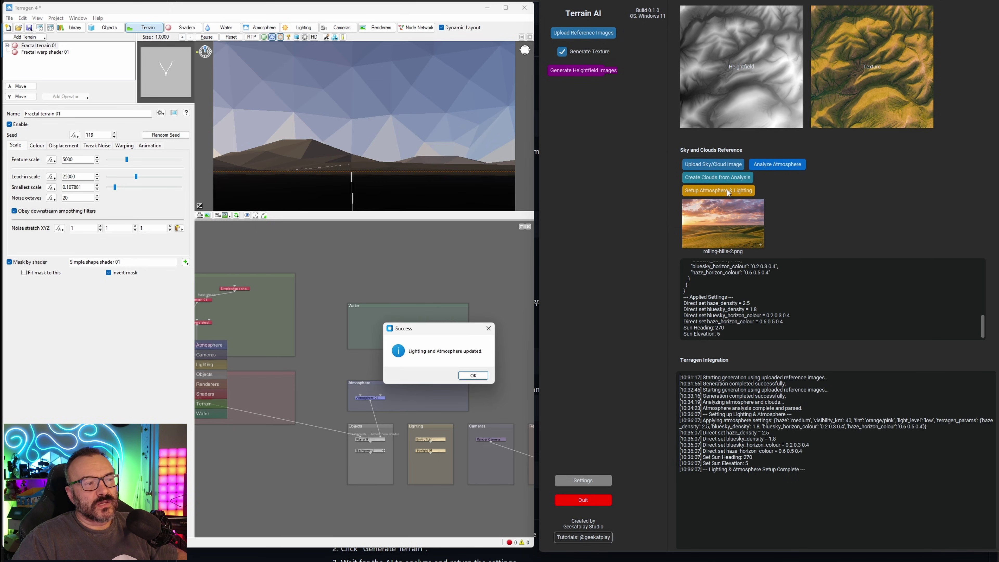
{"action": "left_click", "coordinate": [473, 376]}
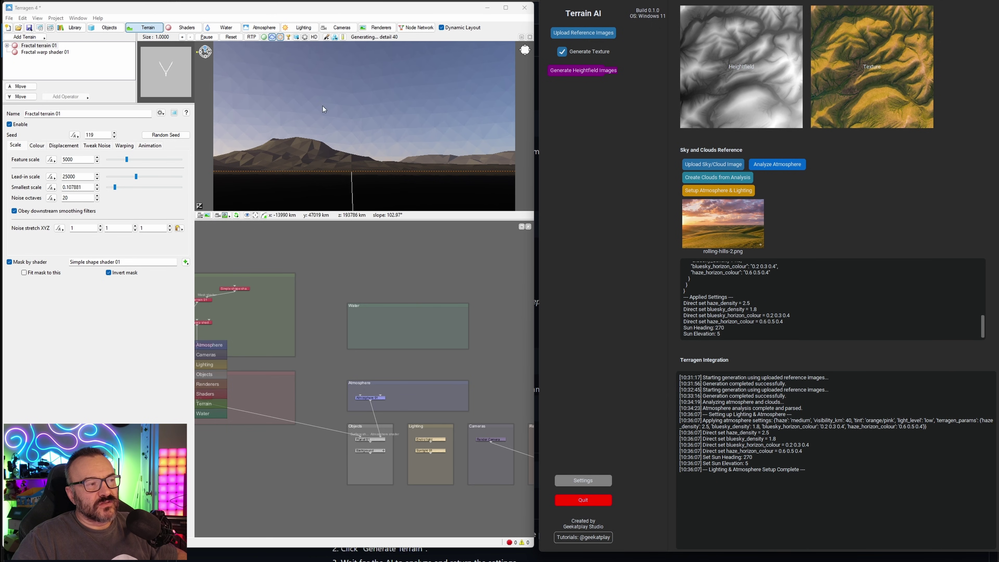
{"action": "left_click", "coordinate": [263, 37]}
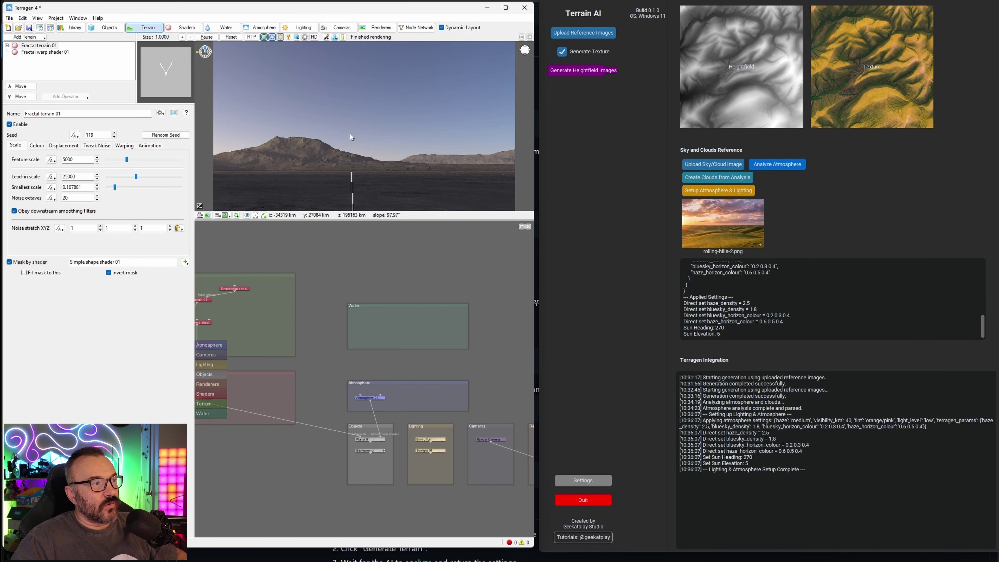
{"action": "left_click_drag", "start_coordinate": [348, 134], "coordinate": [223, 174]}
{"action": "left_click_drag", "start_coordinate": [428, 89], "coordinate": [496, 55]}
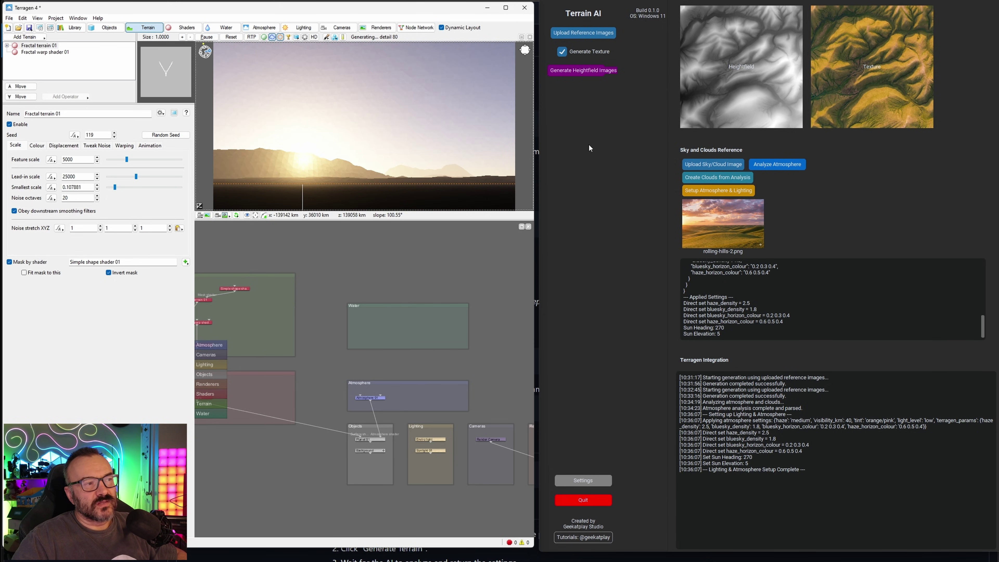
Create the AI Cloud 1 and AI Cloud 2 layers and place the density fractal nodes above them.
{"action": "left_click", "coordinate": [736, 181]}
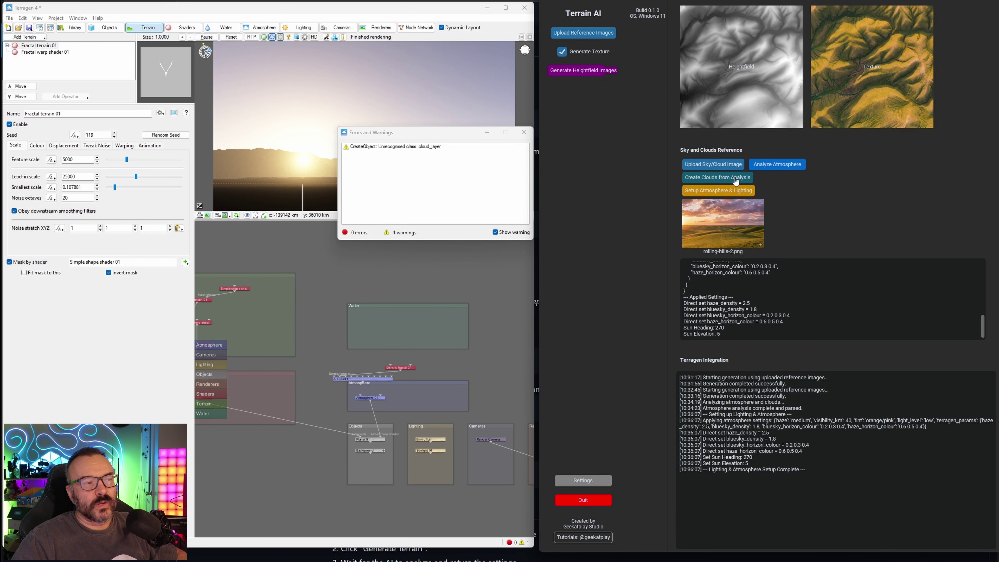
{"action": "scroll", "coordinate": [432, 326], "scroll_direction": "up", "scroll_amount": 4}
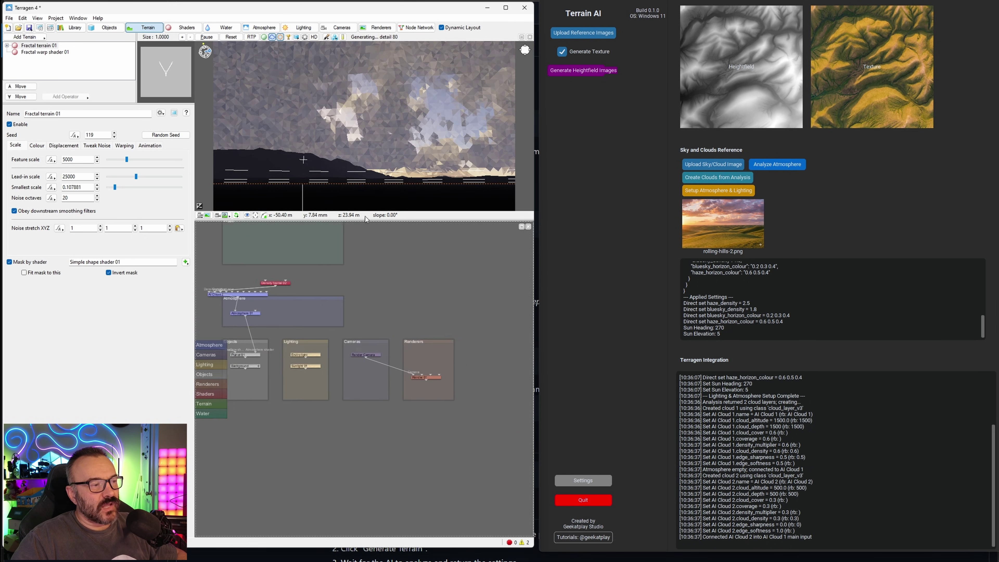
{"action": "left_click_drag", "start_coordinate": [362, 309], "coordinate": [454, 337]}
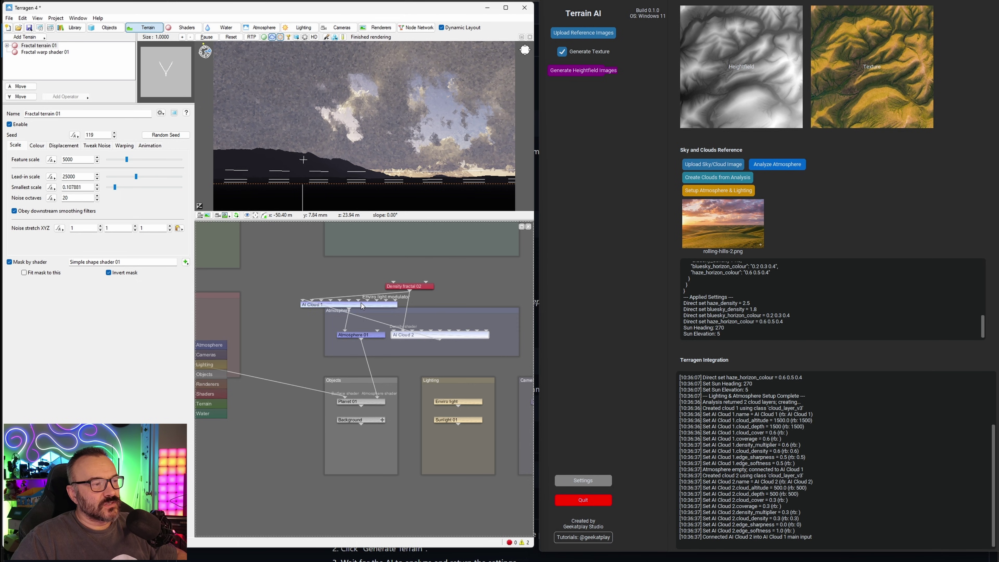
{"action": "left_click_drag", "start_coordinate": [354, 304], "coordinate": [355, 299]}
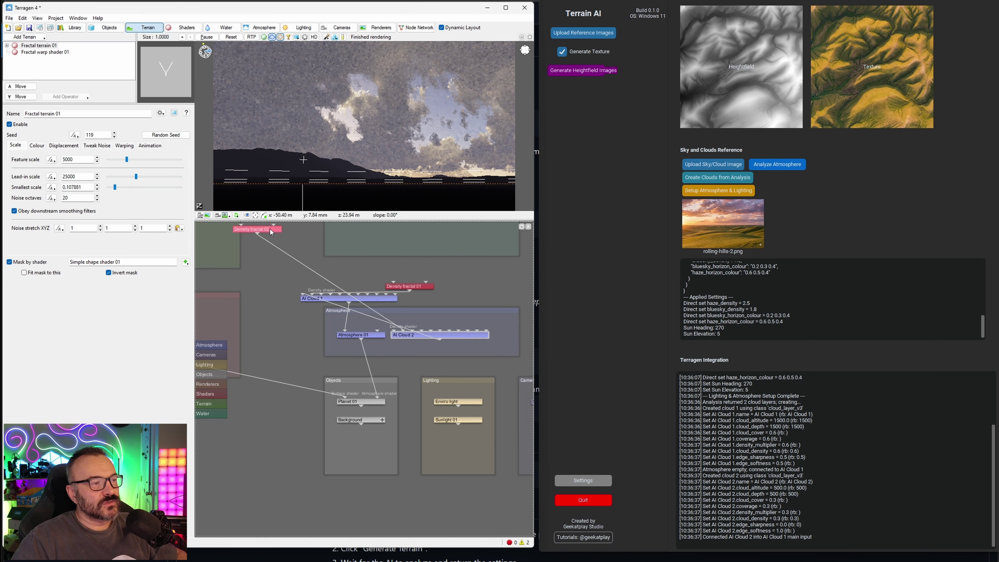
{"action": "mouse_move", "coordinate": [425, 291]}
{"action": "left_mouse_down"}
{"action": "mouse_move", "coordinate": [417, 268]}
{"action": "mouse_move", "coordinate": [480, 266]}
{"action": "left_mouse_up"}
Check the clouds in the ray-traced preview from a new angle, then turn RTP off.
{"action": "left_click", "coordinate": [251, 37]}
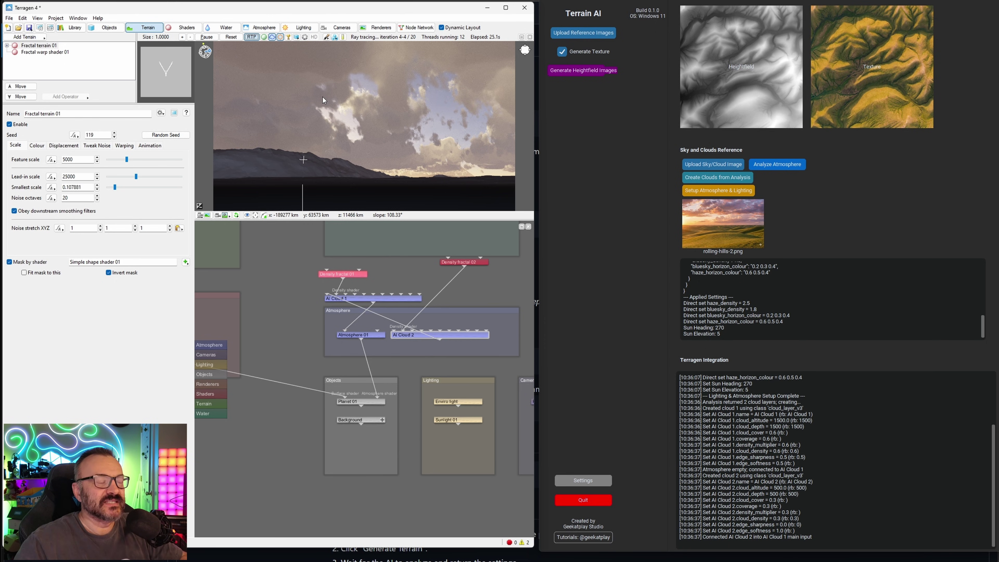
{"action": "left_click_drag", "start_coordinate": [375, 159], "coordinate": [503, 112]}
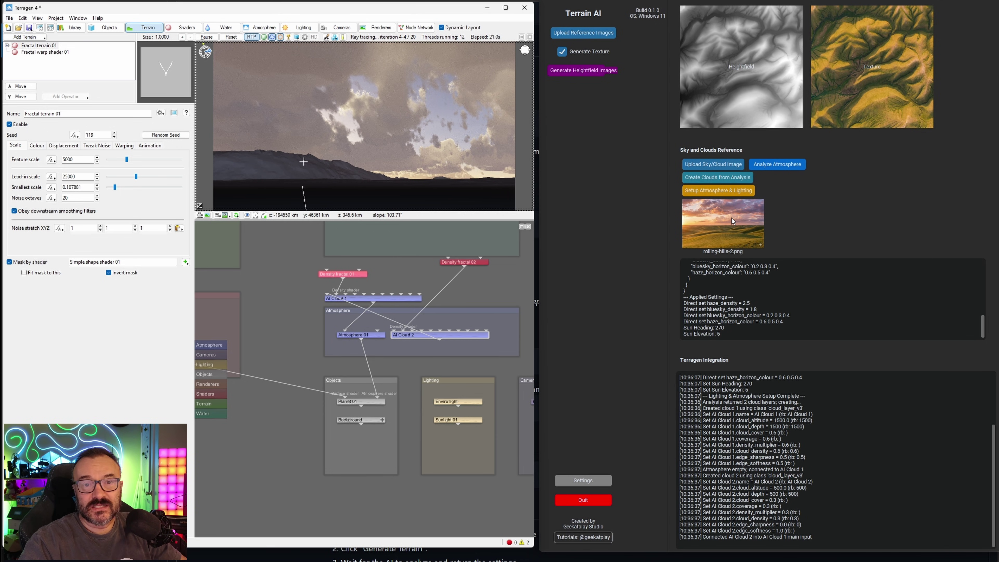
{"action": "left_click", "coordinate": [263, 37]}
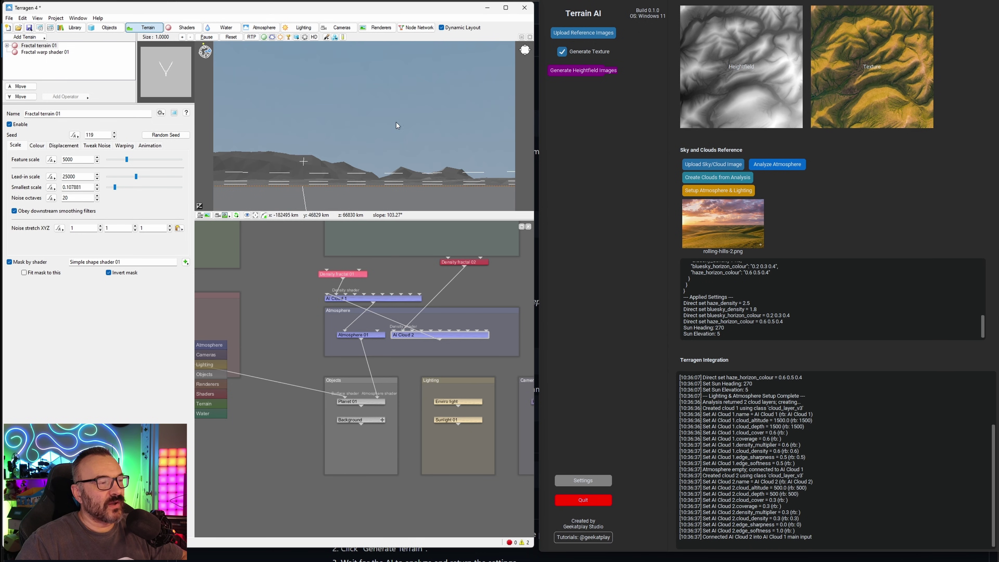
Pan and tilt the 3D preview down over the hills and the scene camera.
{"action": "mouse_move", "coordinate": [365, 137]}
{"action": "left_mouse_down"}
{"action": "mouse_move", "coordinate": [348, 136]}
{"action": "mouse_move", "coordinate": [439, 142]}
{"action": "mouse_move", "coordinate": [381, 126]}
{"action": "left_mouse_up"}
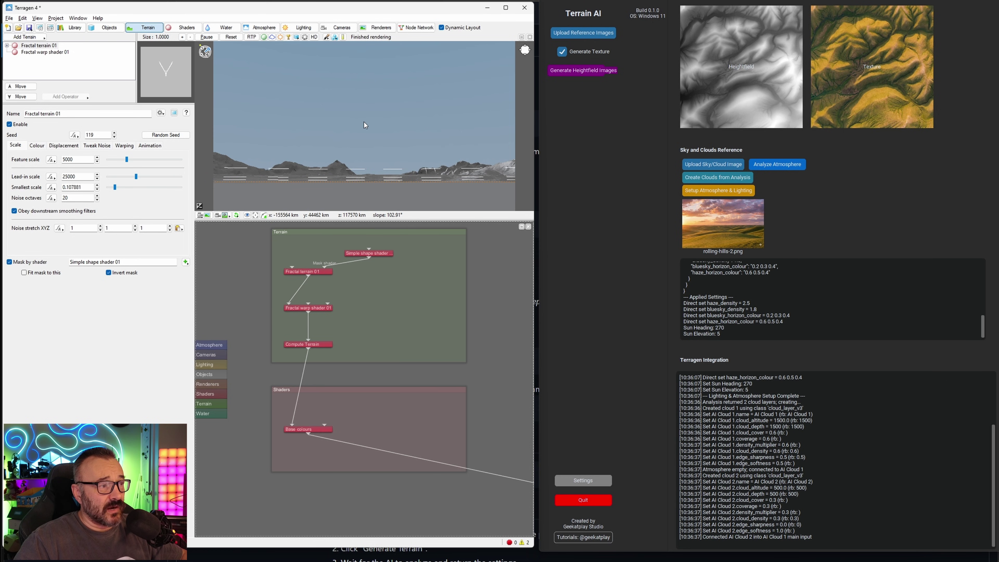
{"action": "left_click_drag", "start_coordinate": [364, 125], "coordinate": [541, 131]}
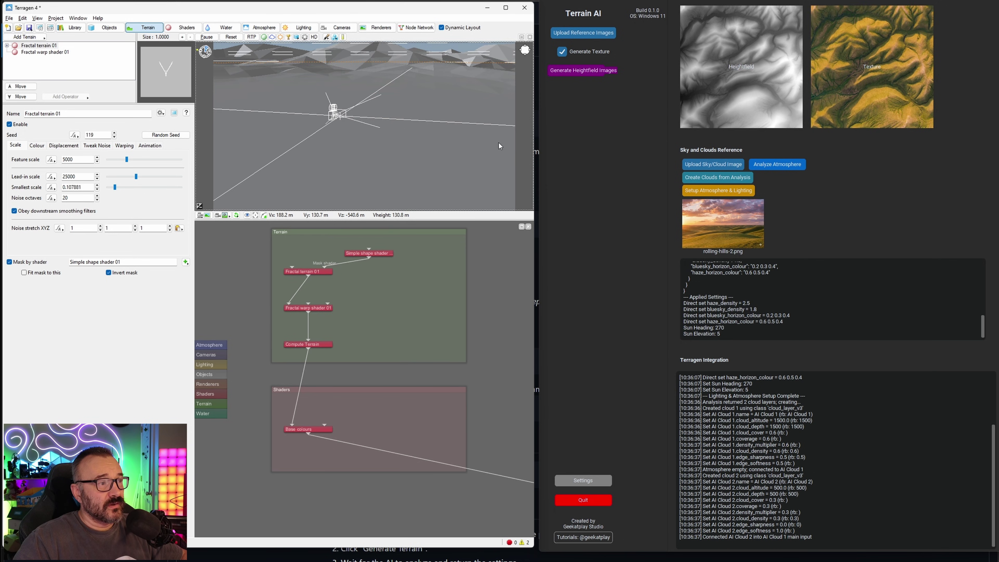
{"action": "scroll", "coordinate": [900, 366], "scroll_direction": "down", "scroll_amount": 2}
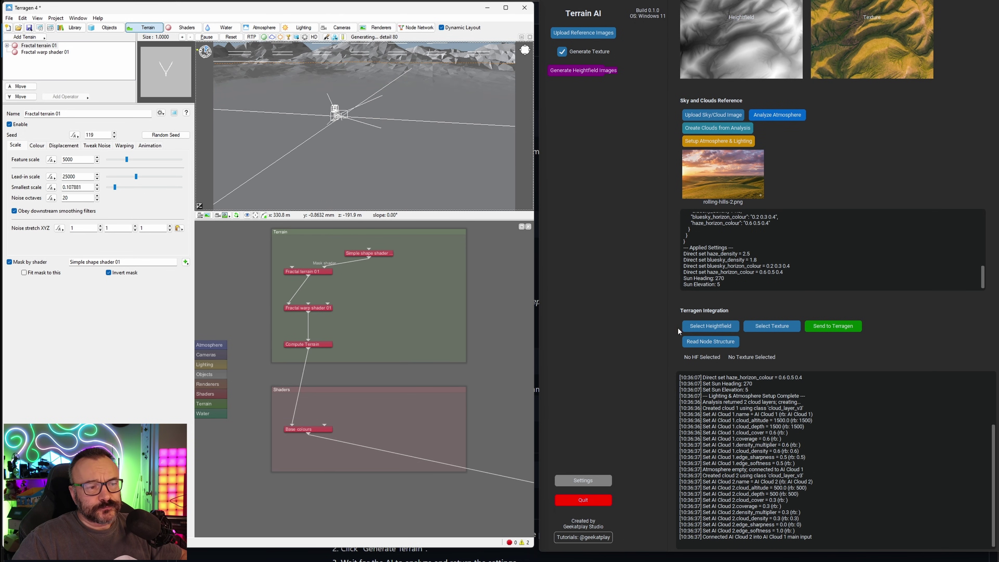
{"action": "scroll", "coordinate": [906, 311], "scroll_direction": "up", "scroll_amount": 1}
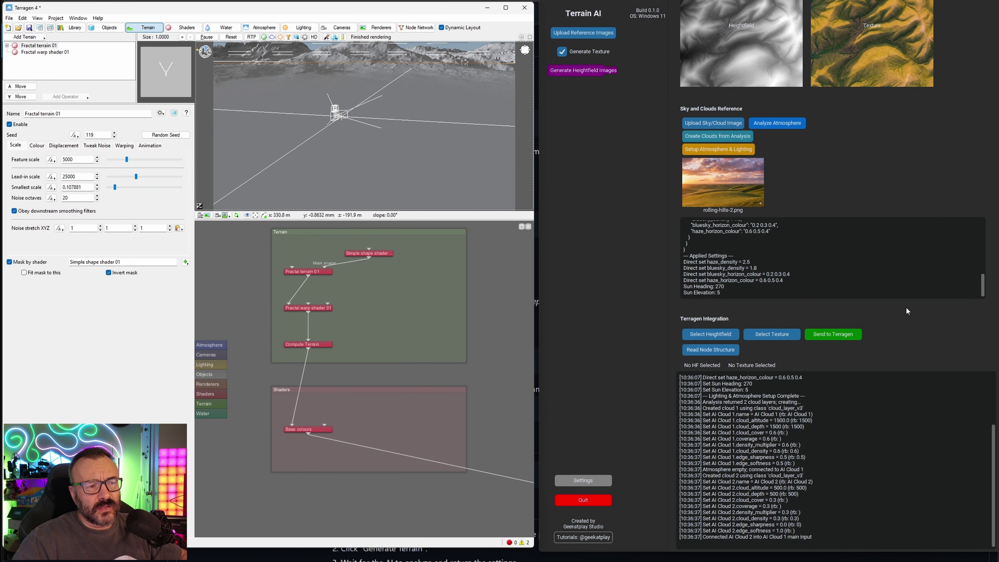
Pick heightfield_20251220_103316.png through the Select Heightfield file dialog.
{"action": "left_click", "coordinate": [711, 335]}
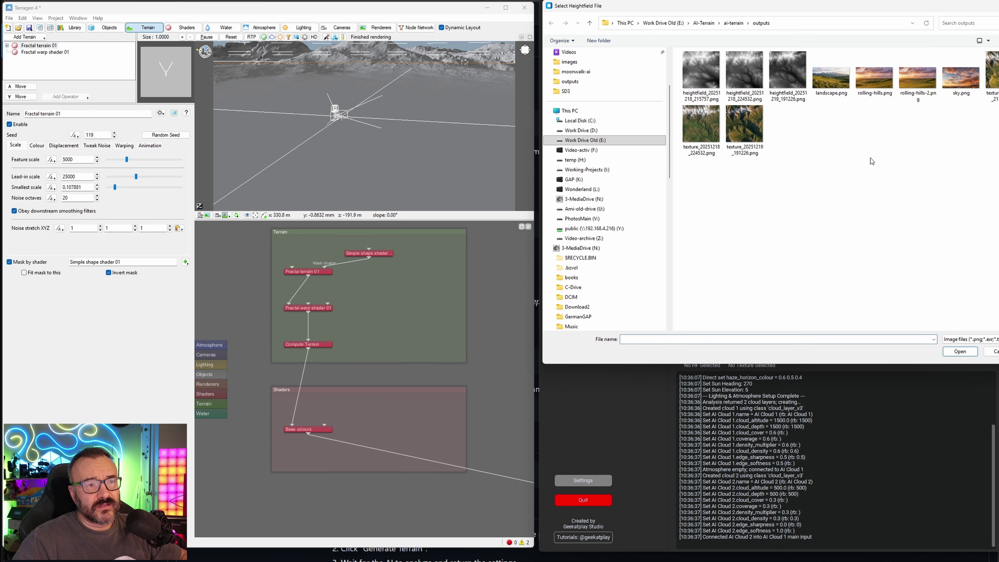
{"action": "left_click", "coordinate": [967, 67]}
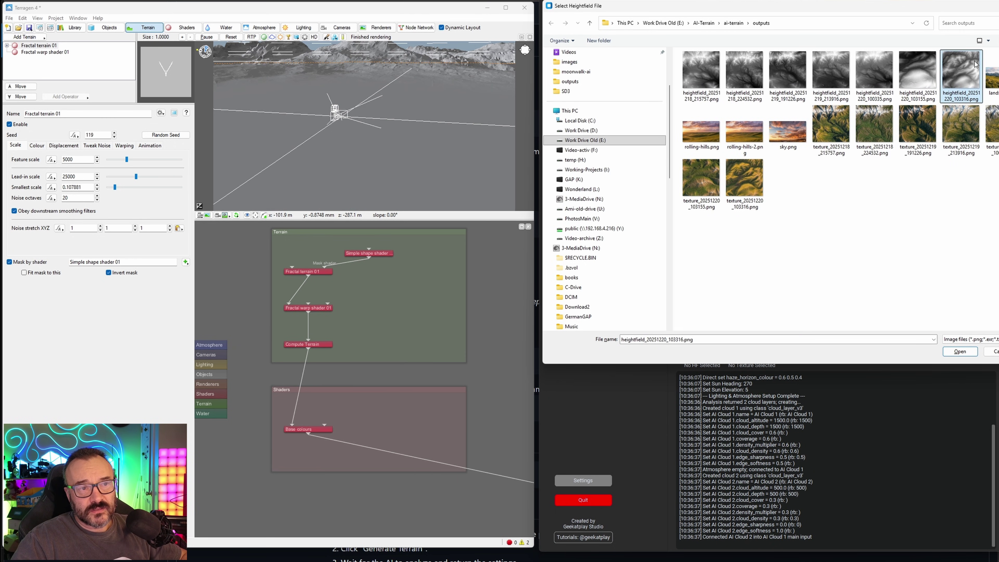
{"action": "left_click", "coordinate": [960, 350]}
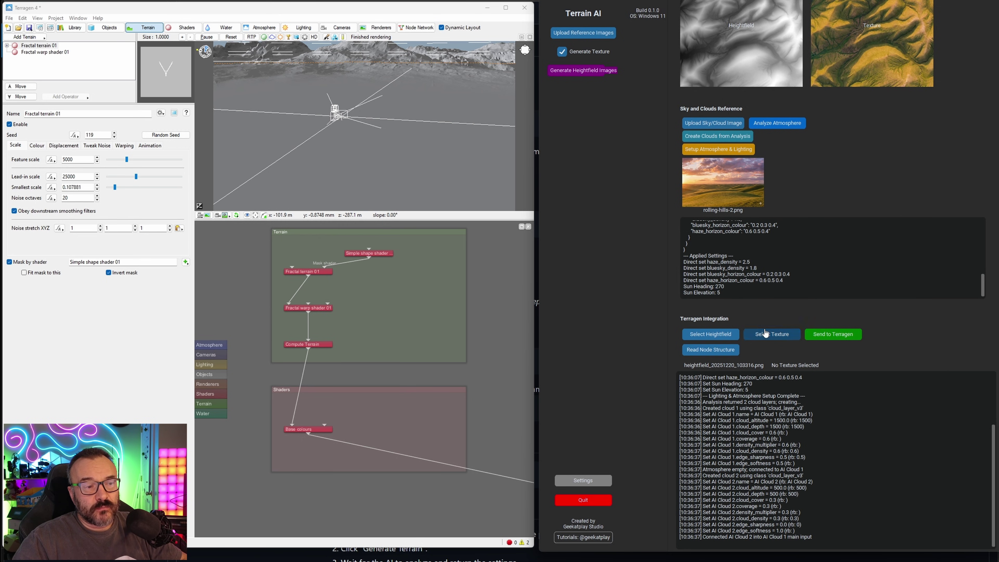
Select texture_20251220_103316.png, send it with the heightfield to Terragen, and view the imported terrain.
{"action": "left_click", "coordinate": [770, 337]}
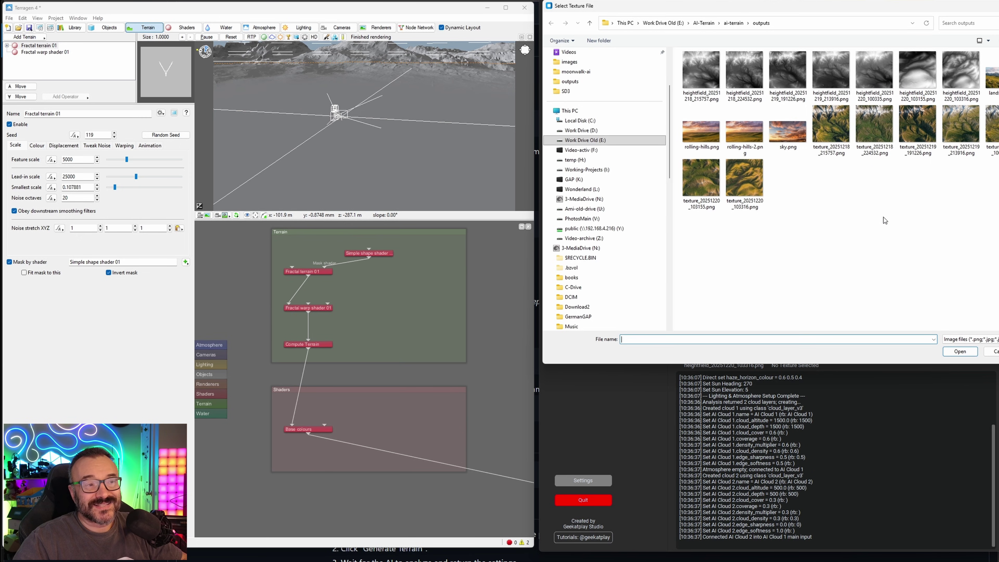
{"action": "left_click", "coordinate": [741, 176]}
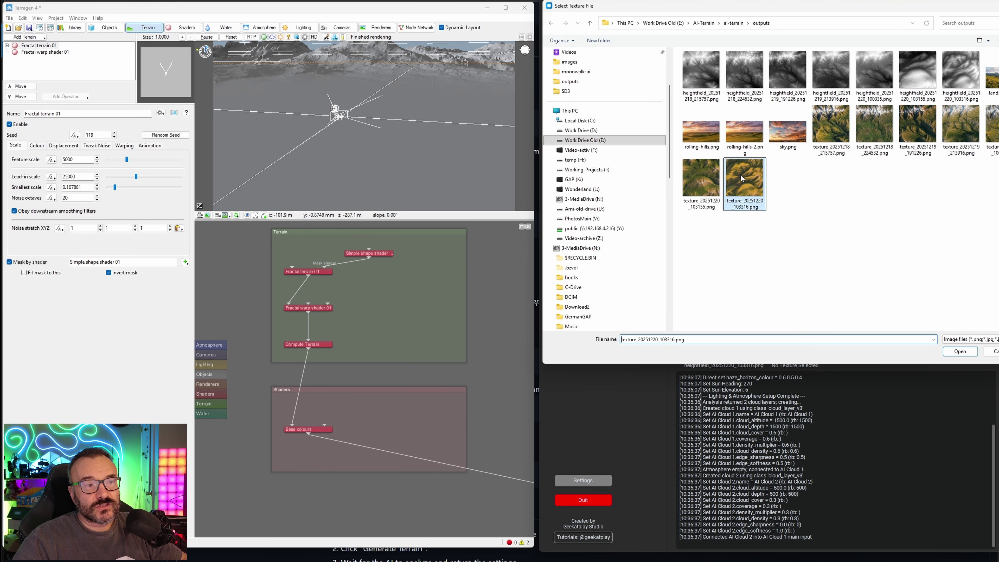
{"action": "left_click", "coordinate": [959, 351]}
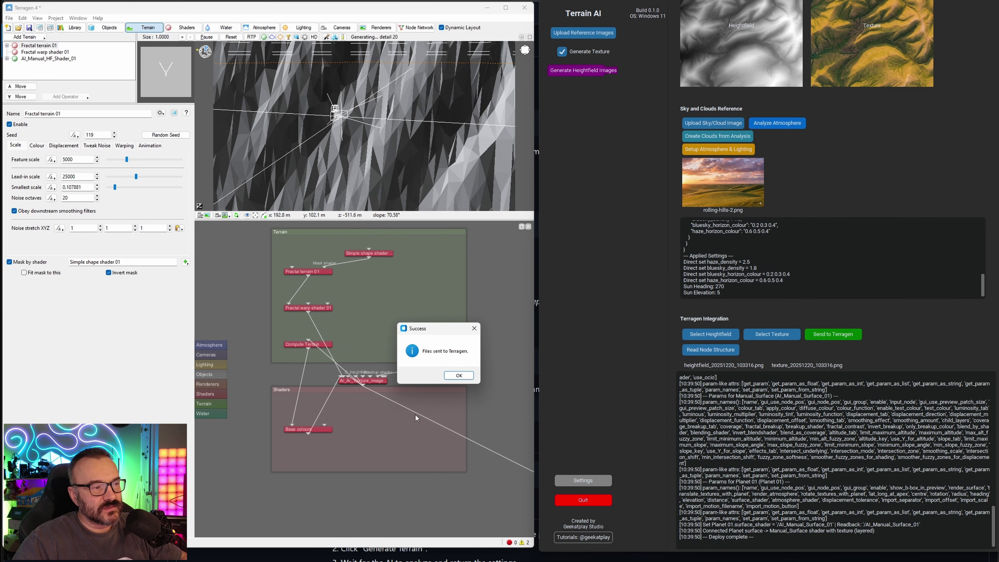
{"action": "left_click", "coordinate": [459, 375]}
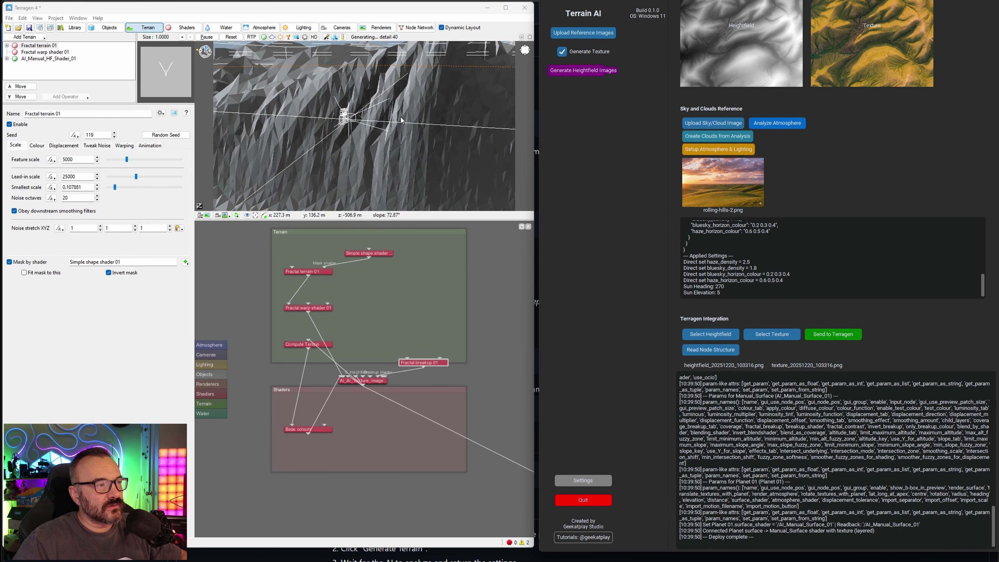
{"action": "scroll", "coordinate": [424, 123], "scroll_direction": "down", "scroll_amount": 5}
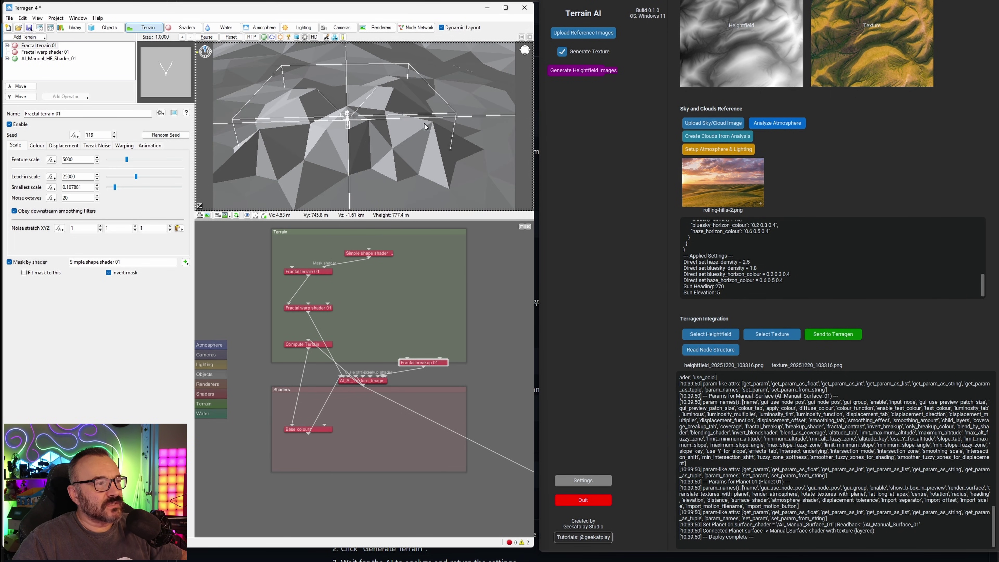
{"action": "left_click_drag", "start_coordinate": [425, 123], "coordinate": [340, 154]}
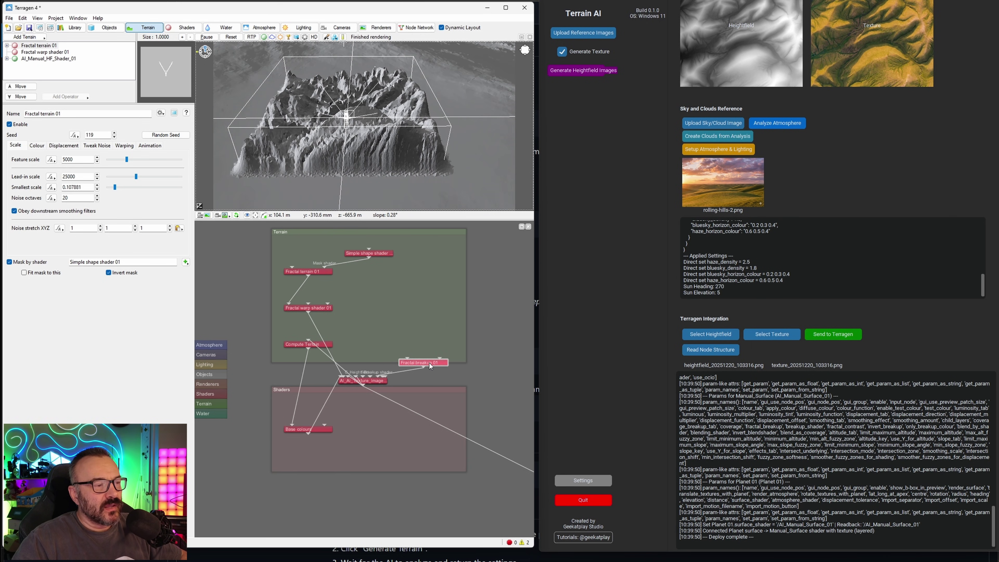
Open AI_Manual_HF_Shader_01's Displacement settings and drag Height multiplier from 1 down to 0.40625.
{"action": "double_click", "coordinate": [368, 384]}
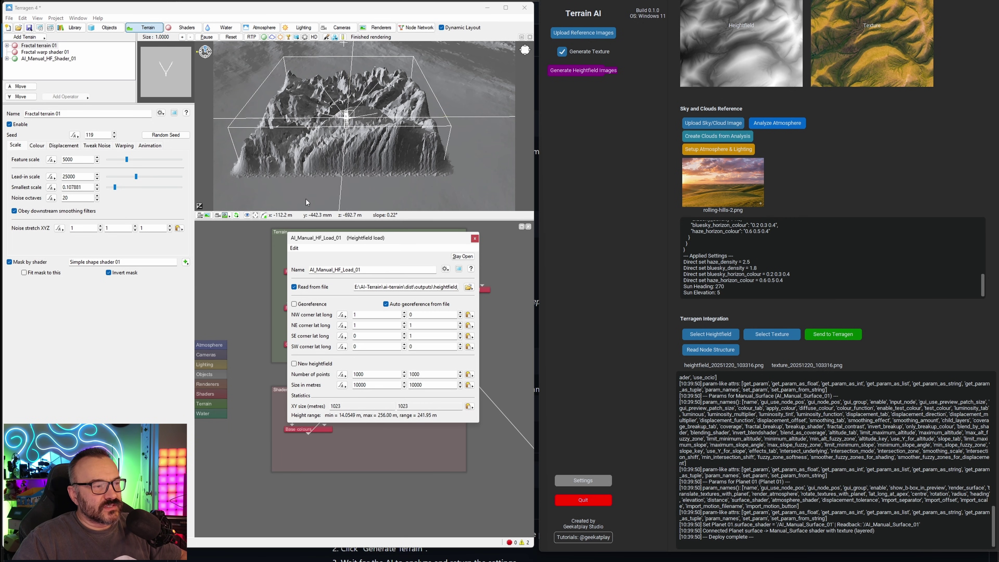
{"action": "left_click", "coordinate": [475, 239]}
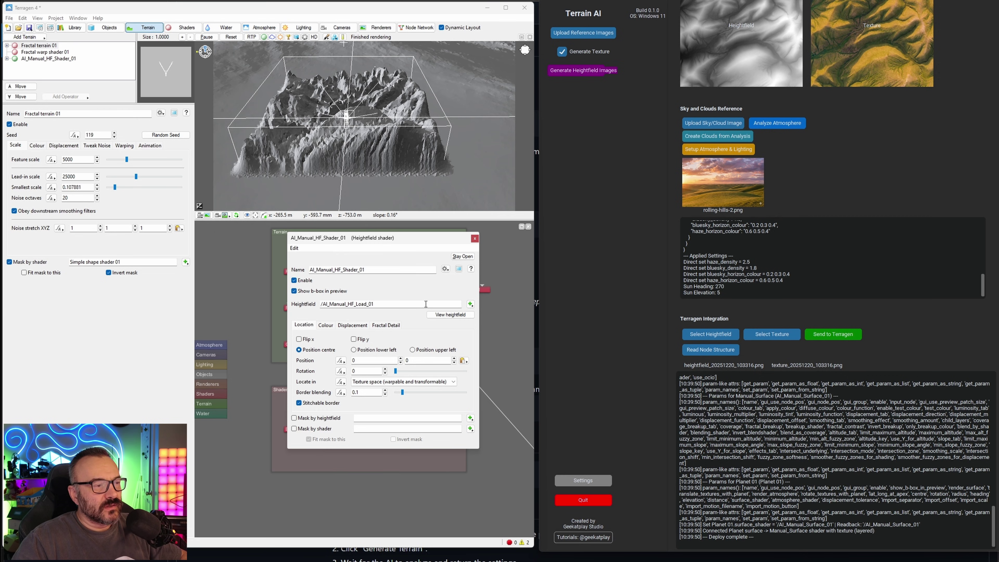
{"action": "left_click", "coordinate": [354, 325]}
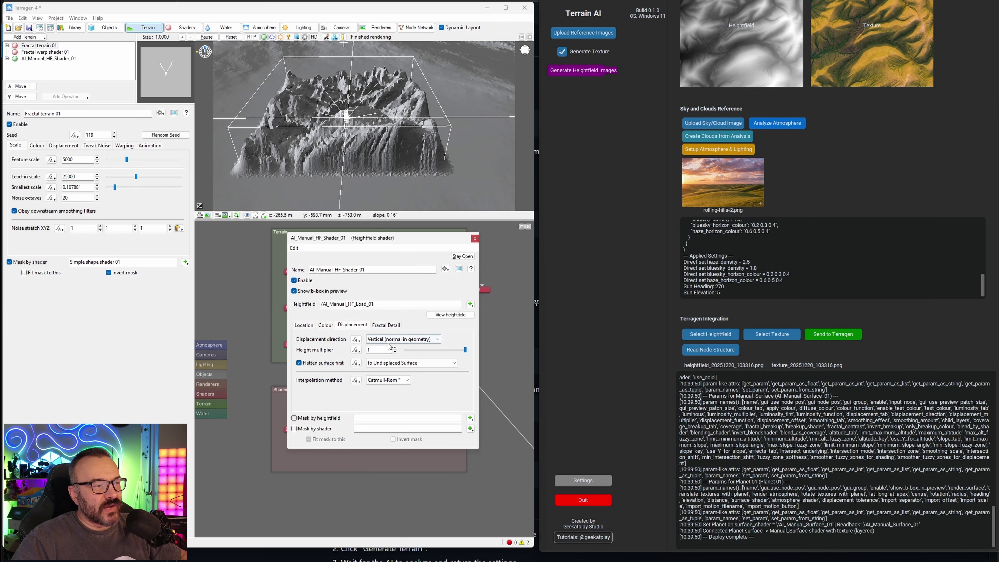
{"action": "left_click_drag", "start_coordinate": [465, 350], "coordinate": [447, 354]}
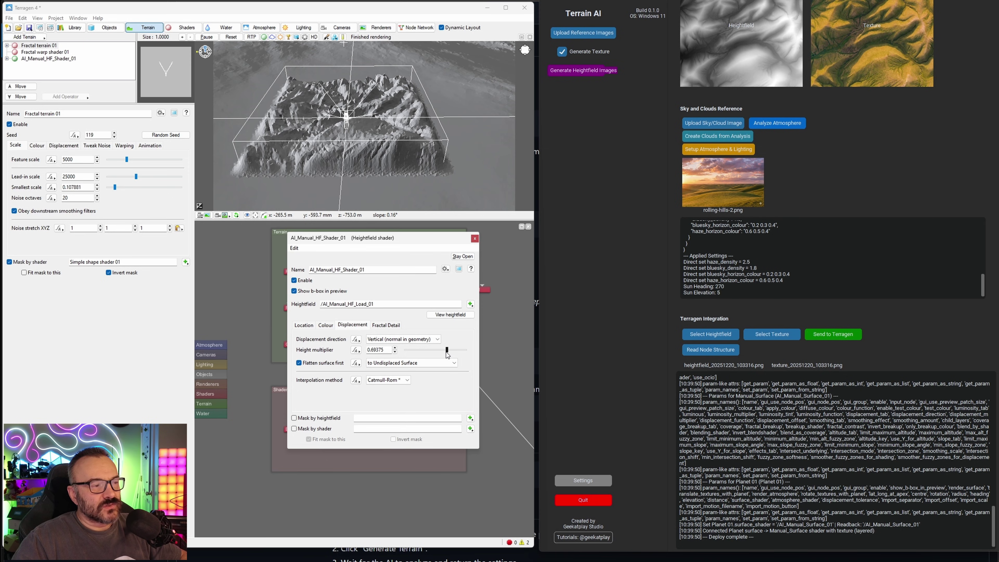
{"action": "mouse_move", "coordinate": [448, 354]}
{"action": "left_mouse_down"}
{"action": "mouse_move", "coordinate": [422, 354]}
{"action": "mouse_move", "coordinate": [430, 353]}
{"action": "left_mouse_up"}
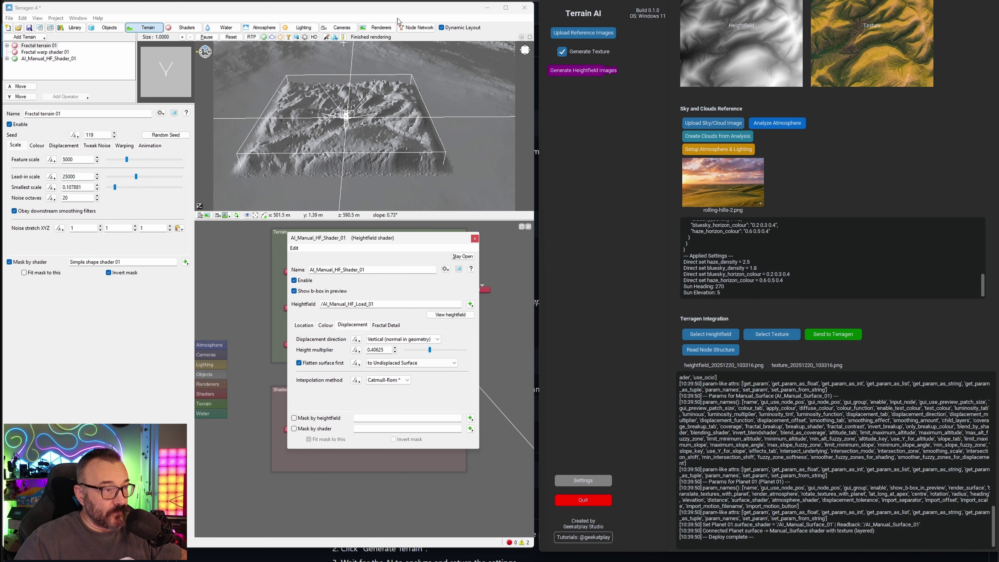
Close the shader settings, turn on the real-time textured preview, and lower the camera across the terrain.
{"action": "key", "text": "Escape"}
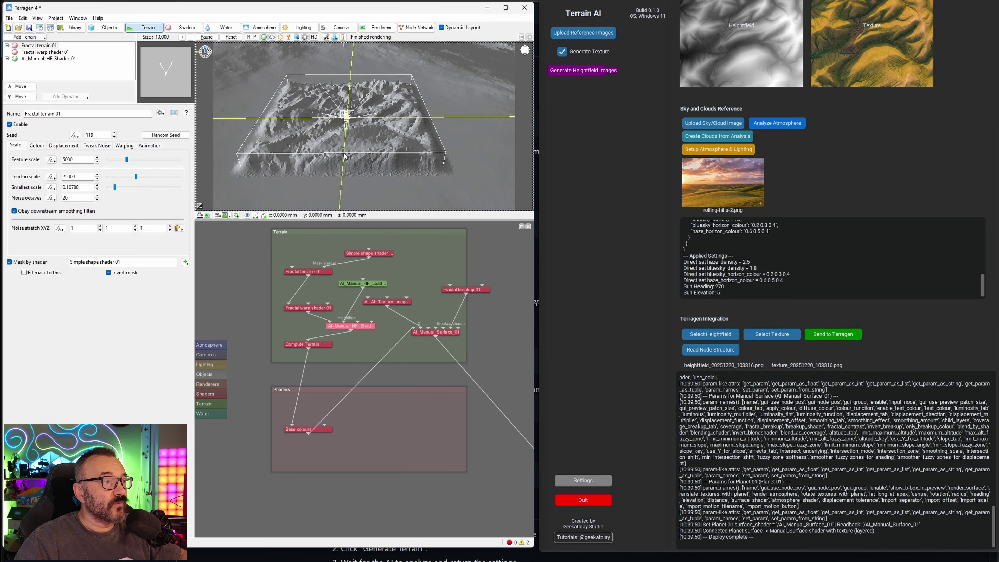
{"action": "scroll", "coordinate": [344, 156], "scroll_direction": "down", "scroll_amount": 5}
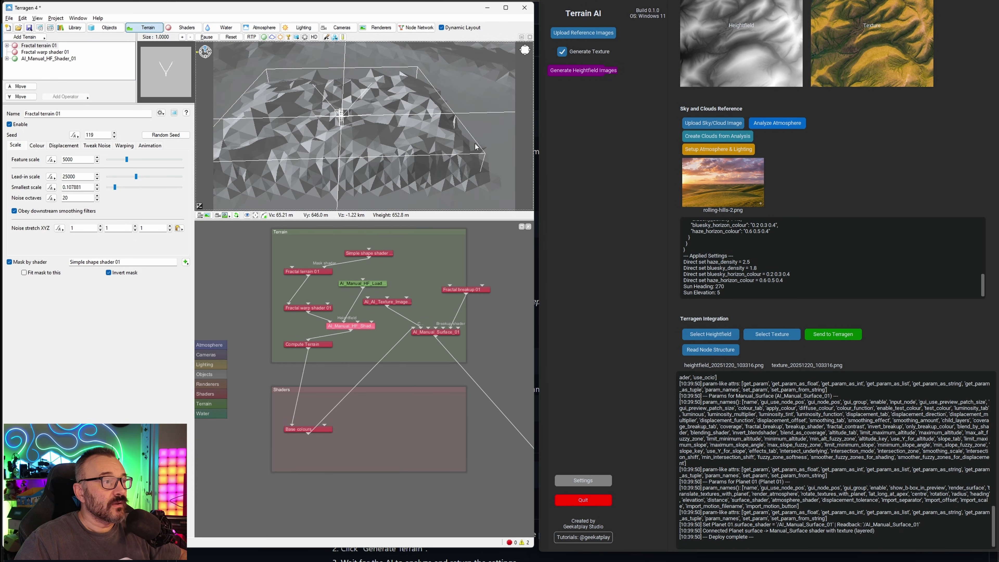
{"action": "left_click", "coordinate": [249, 38]}
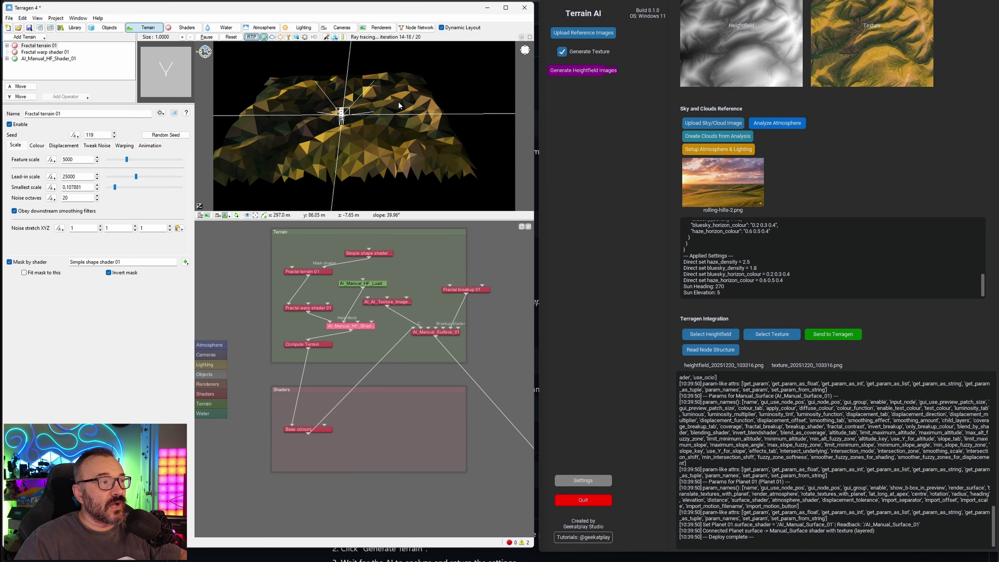
{"action": "left_click", "coordinate": [251, 39]}
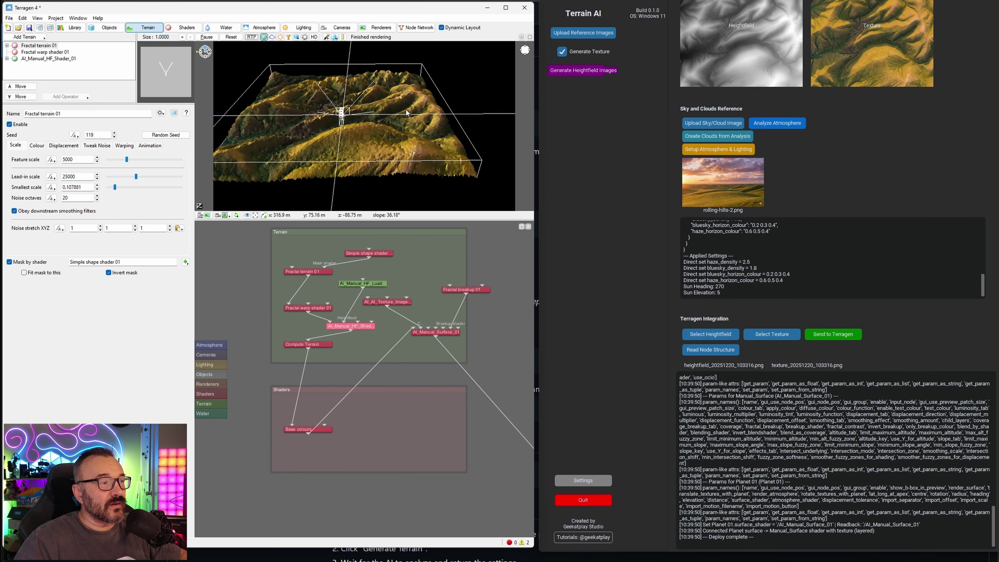
{"action": "scroll", "coordinate": [378, 110], "scroll_direction": "up", "scroll_amount": 3}
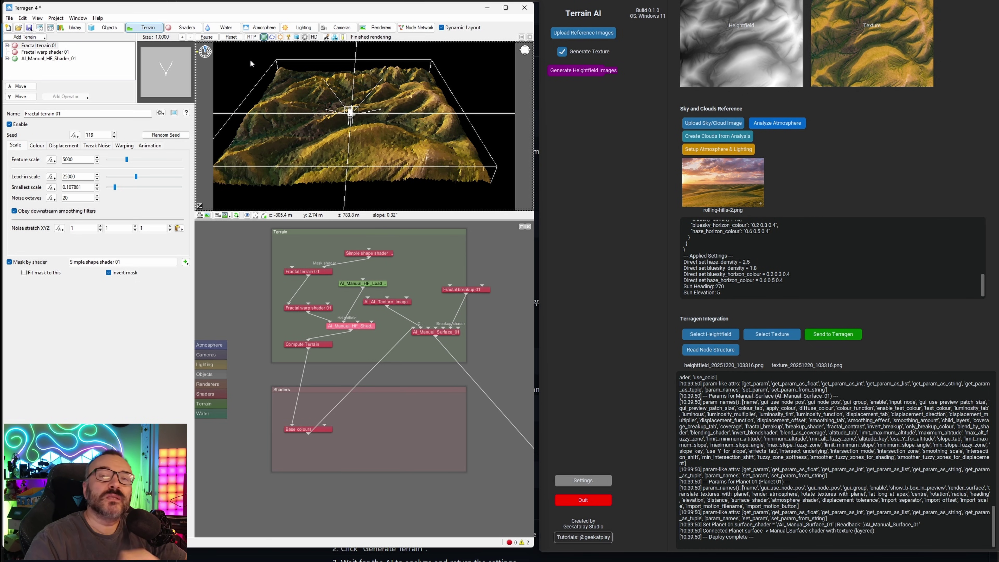
{"action": "left_click_drag", "start_coordinate": [252, 63], "coordinate": [378, 99]}
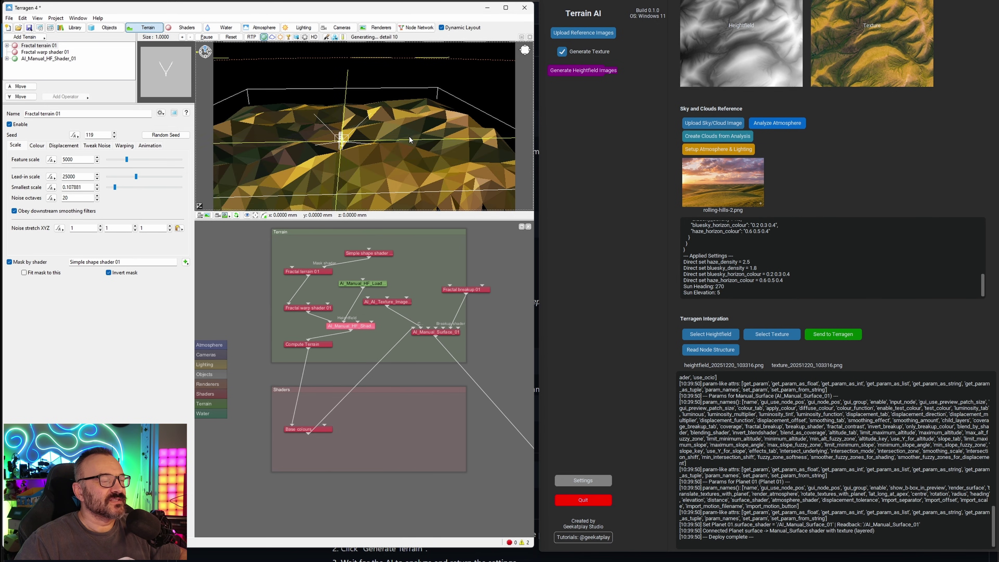
Toggle preview atmosphere and lighting while moving the camera in close over the terrain.
{"action": "left_click", "coordinate": [272, 36]}
{"action": "left_click", "coordinate": [280, 38]}
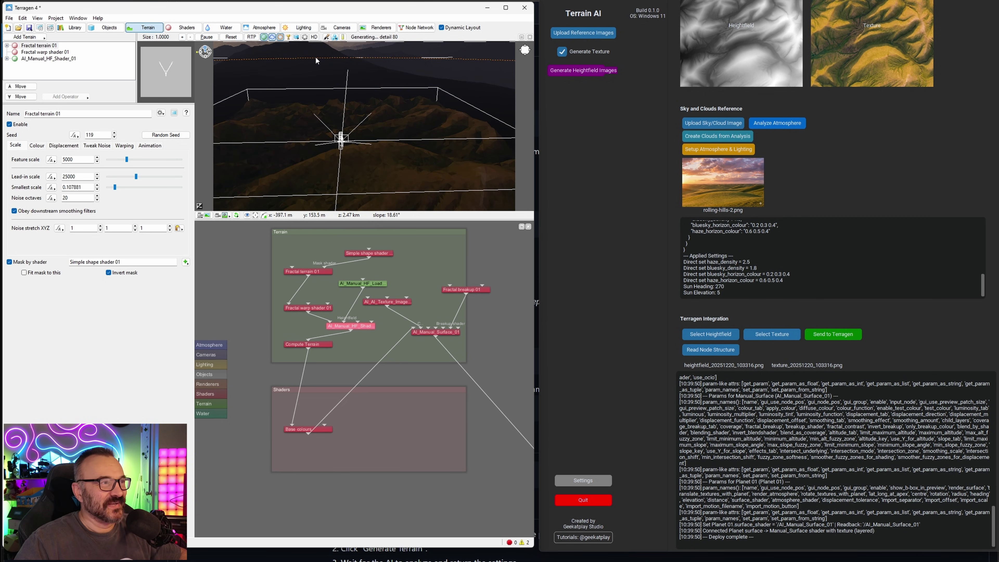
{"action": "left_click_drag", "start_coordinate": [380, 122], "coordinate": [431, 117]}
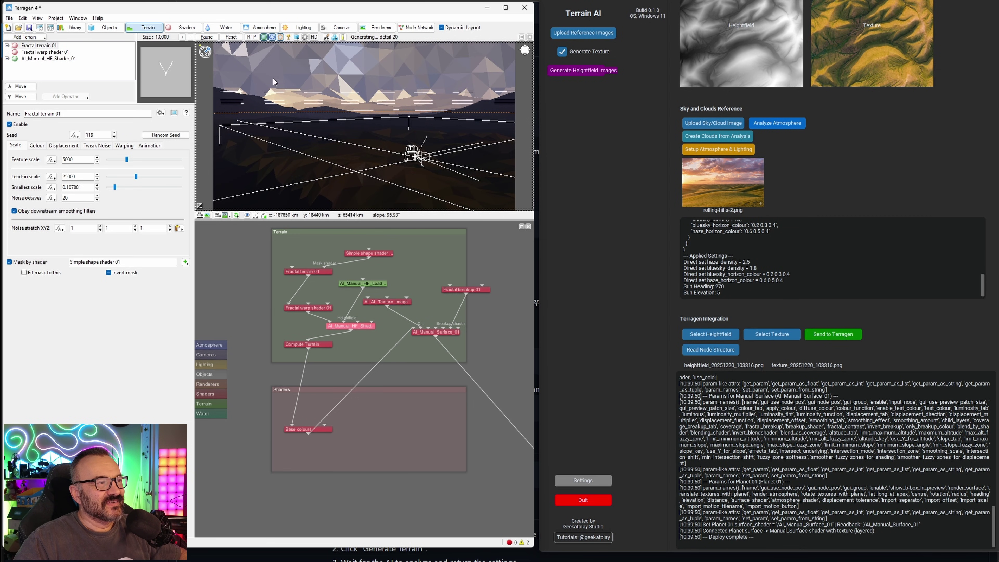
{"action": "left_click_drag", "start_coordinate": [449, 124], "coordinate": [441, 166]}
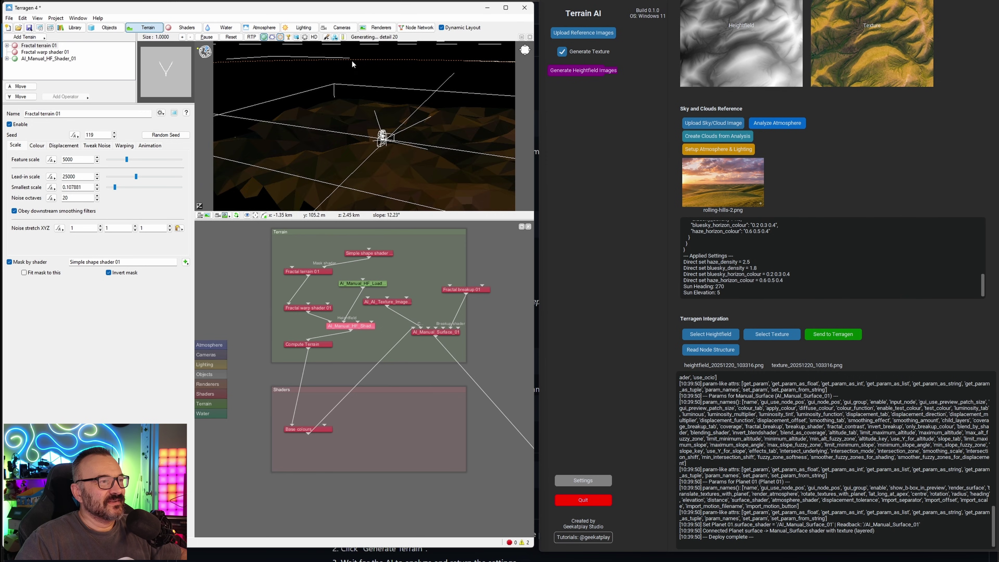
{"action": "left_click", "coordinate": [280, 37]}
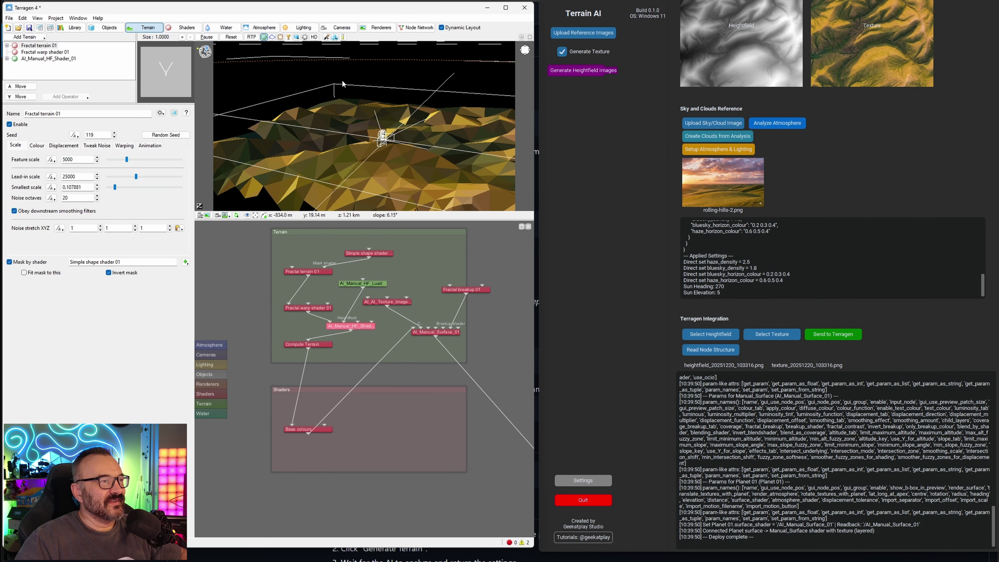
{"action": "left_click_drag", "start_coordinate": [354, 130], "coordinate": [400, 120]}
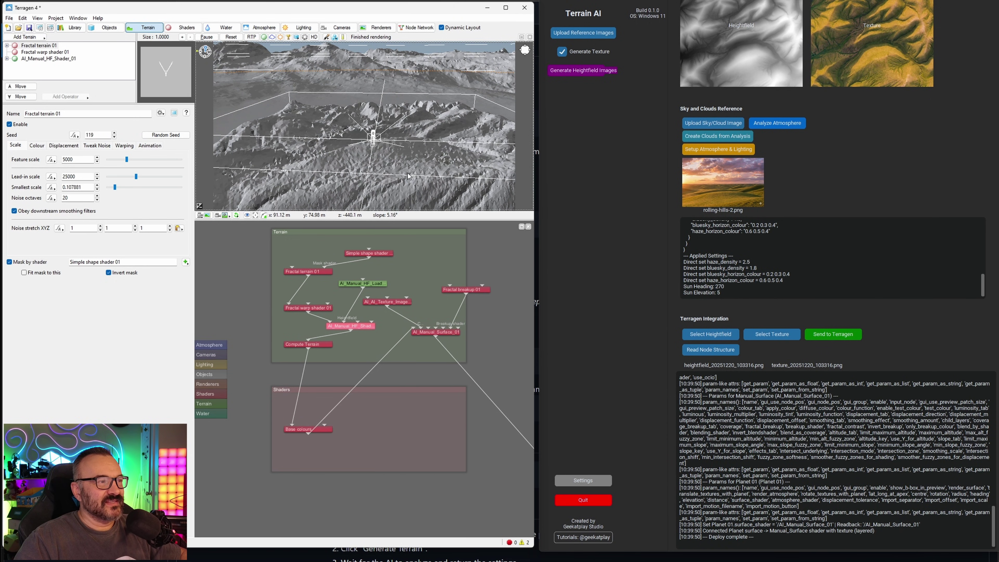
{"action": "left_click_drag", "start_coordinate": [420, 147], "coordinate": [423, 175]}
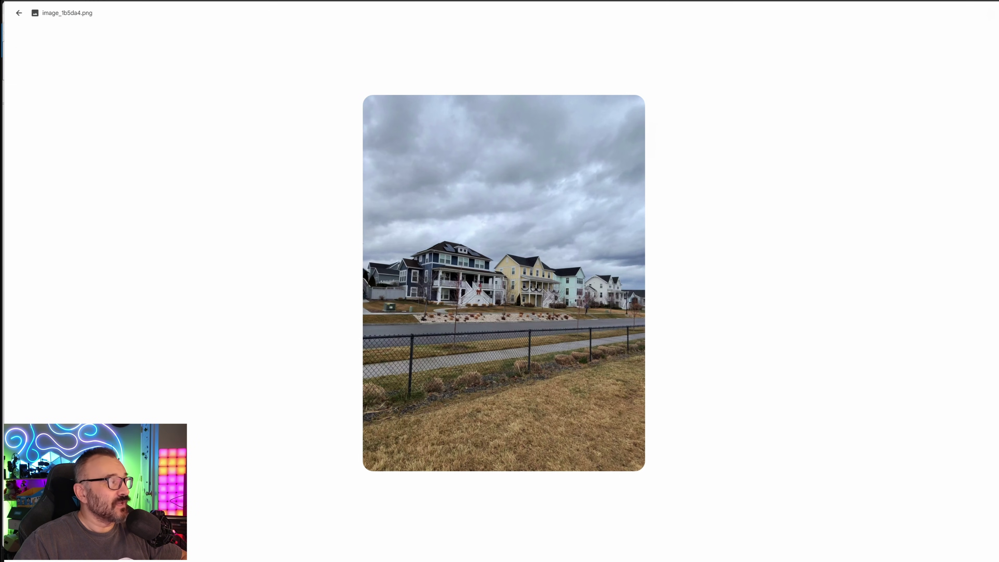
Close the house photo and scroll the Gemini chat through the blue-house and windmill images.
{"action": "key", "text": "Escape"}
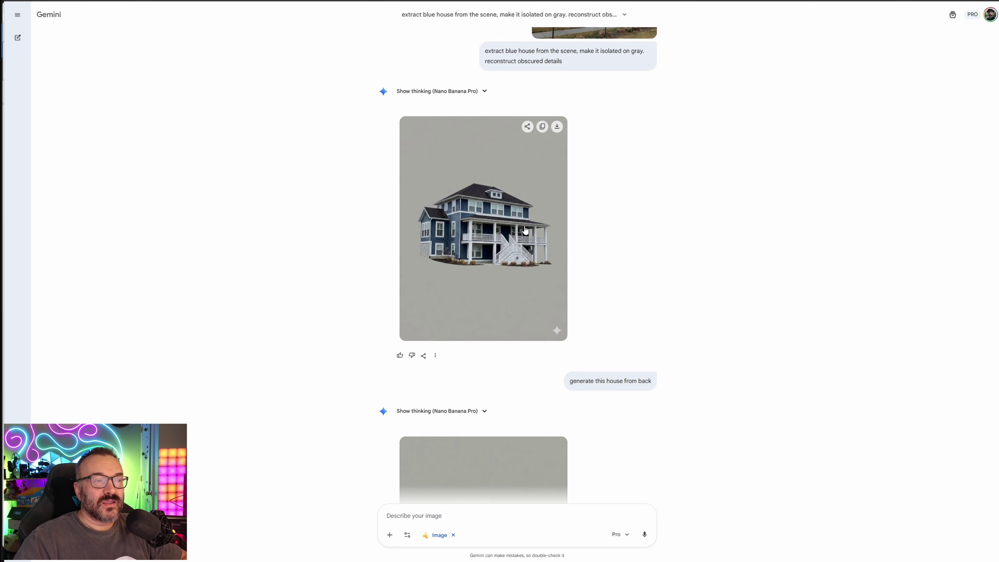
{"action": "scroll", "coordinate": [526, 230], "scroll_direction": "down", "scroll_amount": 2}
{"action": "scroll", "coordinate": [525, 230], "scroll_direction": "down", "scroll_amount": 20}
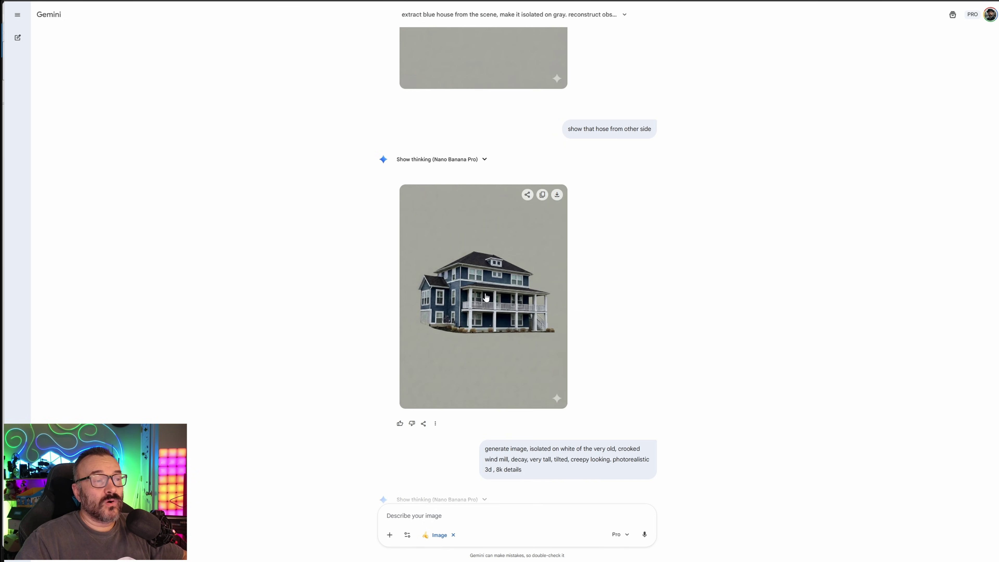
{"action": "scroll", "coordinate": [487, 297], "scroll_direction": "down", "scroll_amount": 15}
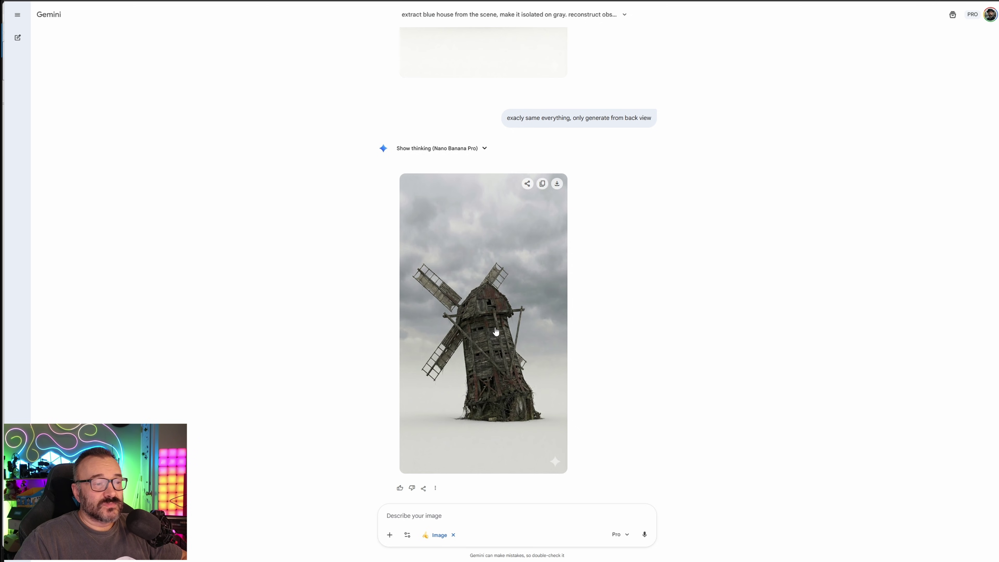
{"action": "scroll", "coordinate": [638, 278], "scroll_direction": "up", "scroll_amount": 5}
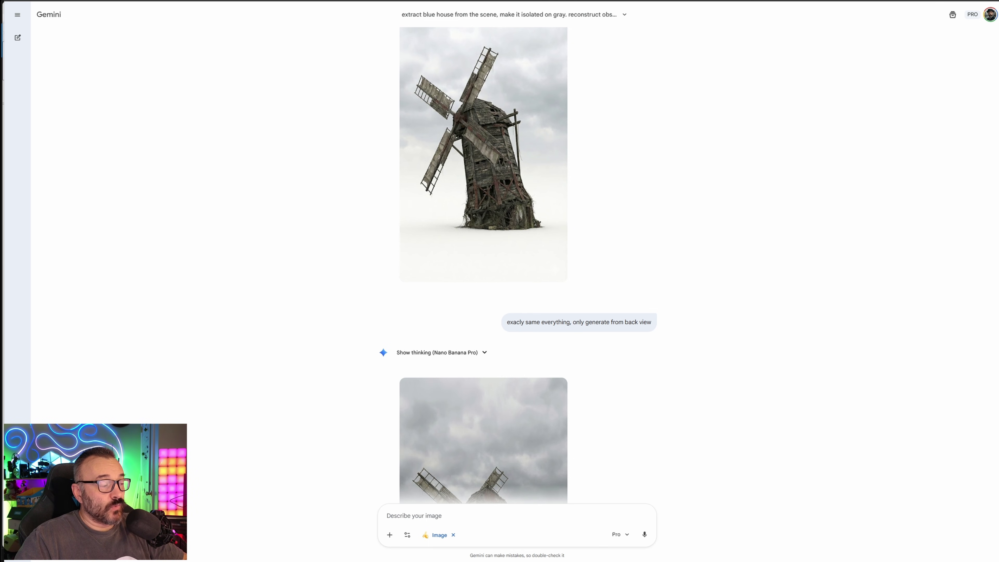
{"action": "key", "text": "alt+Tab"}
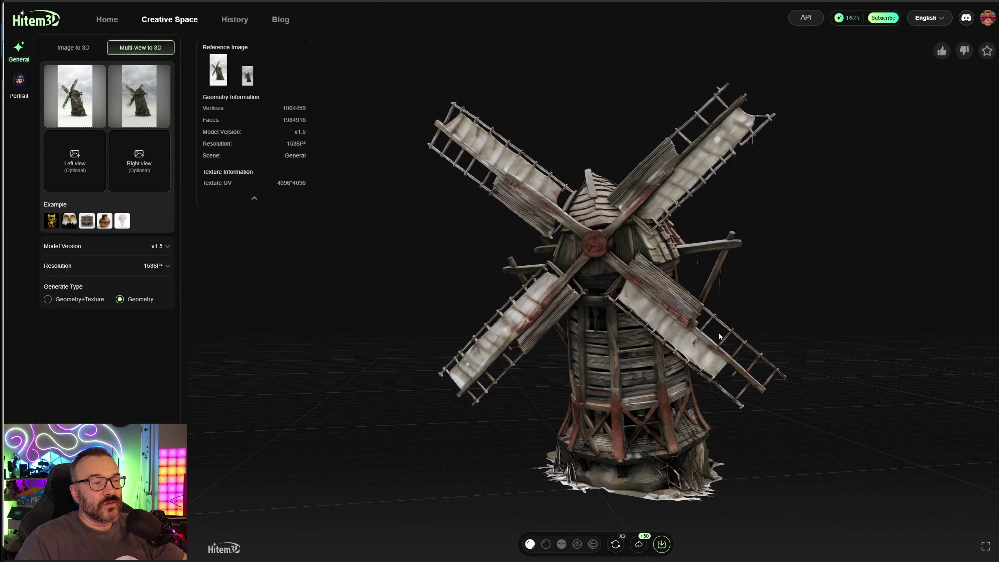
Rotate the 1536P multi-view windmill model in the Creative Space viewer.
{"action": "mouse_move", "coordinate": [719, 332]}
{"action": "left_mouse_down"}
{"action": "mouse_move", "coordinate": [431, 316]}
{"action": "mouse_move", "coordinate": [495, 340]}
{"action": "mouse_move", "coordinate": [628, 346]}
{"action": "mouse_move", "coordinate": [697, 340]}
{"action": "mouse_move", "coordinate": [752, 314]}
{"action": "mouse_move", "coordinate": [887, 314]}
{"action": "mouse_move", "coordinate": [678, 323]}
{"action": "mouse_move", "coordinate": [757, 320]}
{"action": "mouse_move", "coordinate": [729, 324]}
{"action": "left_mouse_up"}
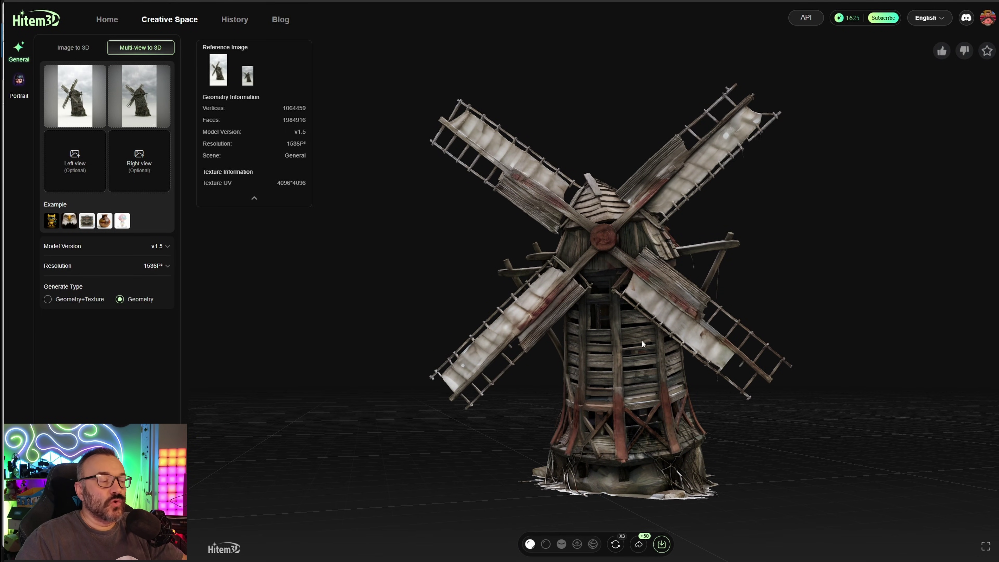
Switch back to Terragen 4 and enlarge its window to show the fractal terrain, heightfield shader and cloud nodes.
{"action": "key", "text": "alt+Tab"}
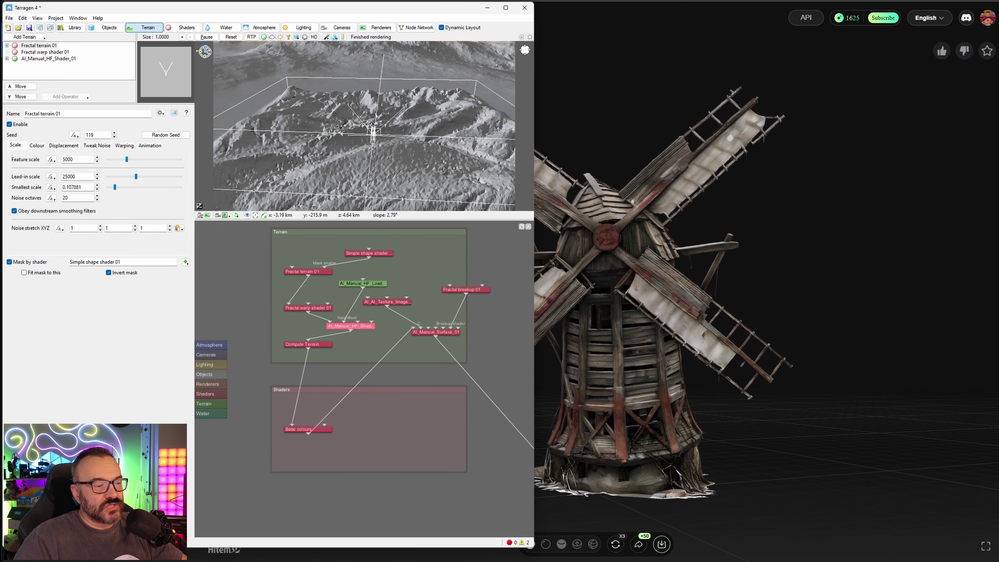
{"action": "key", "text": "super+Right"}
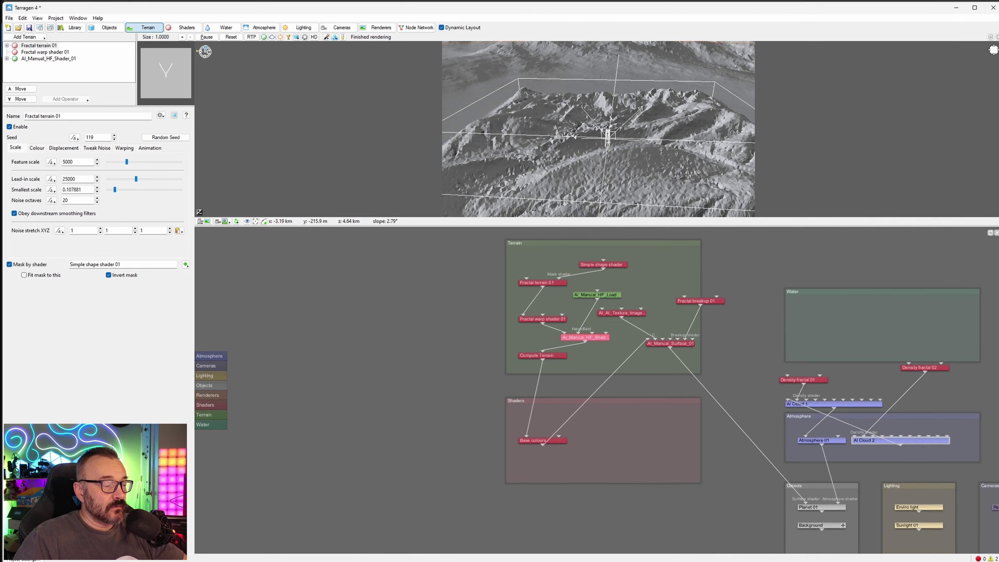
{"action": "key", "text": "alt+Tab"}
{"action": "scroll", "coordinate": [869, 125], "scroll_direction": "up", "scroll_amount": 2}
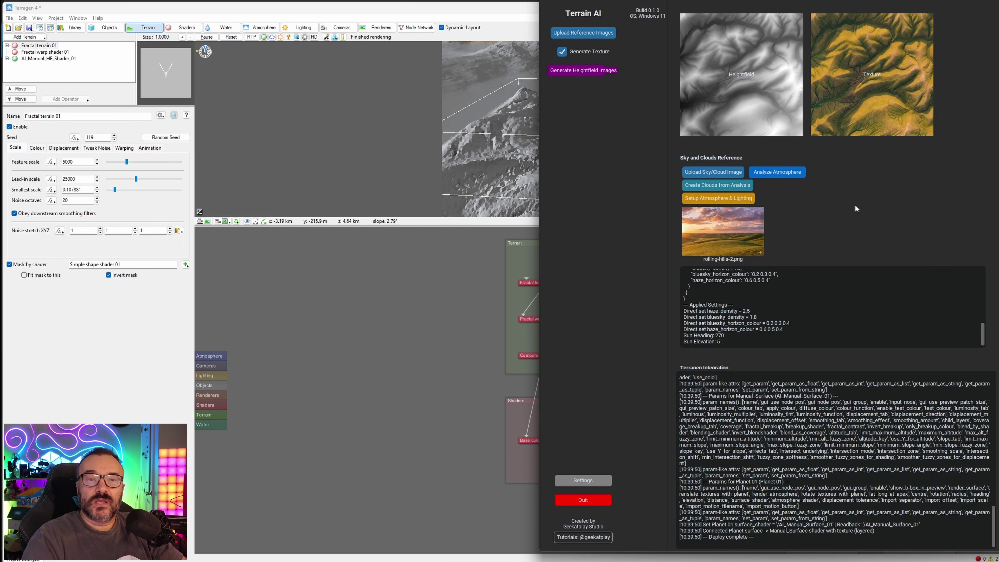
{"action": "left_click", "coordinate": [347, 393]}
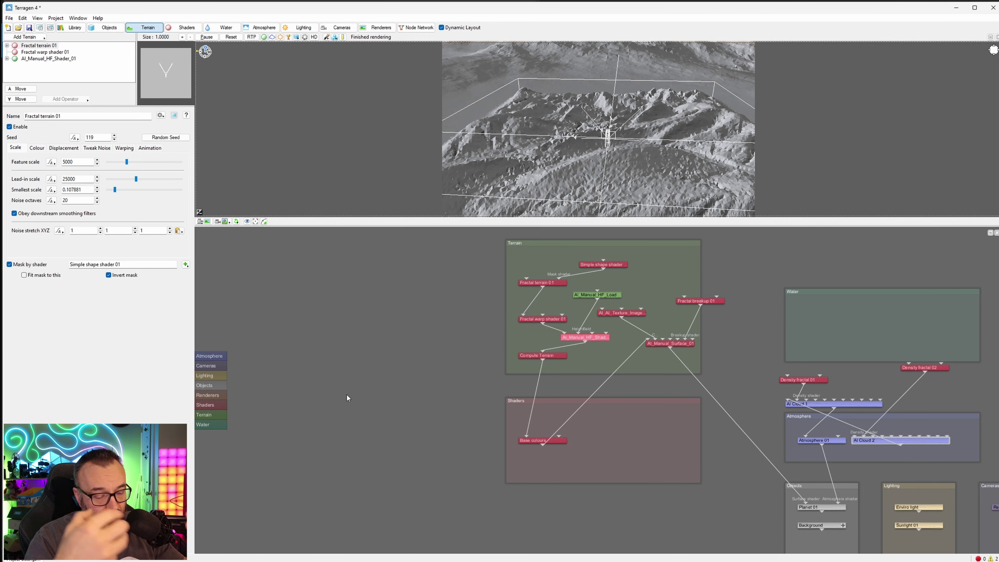